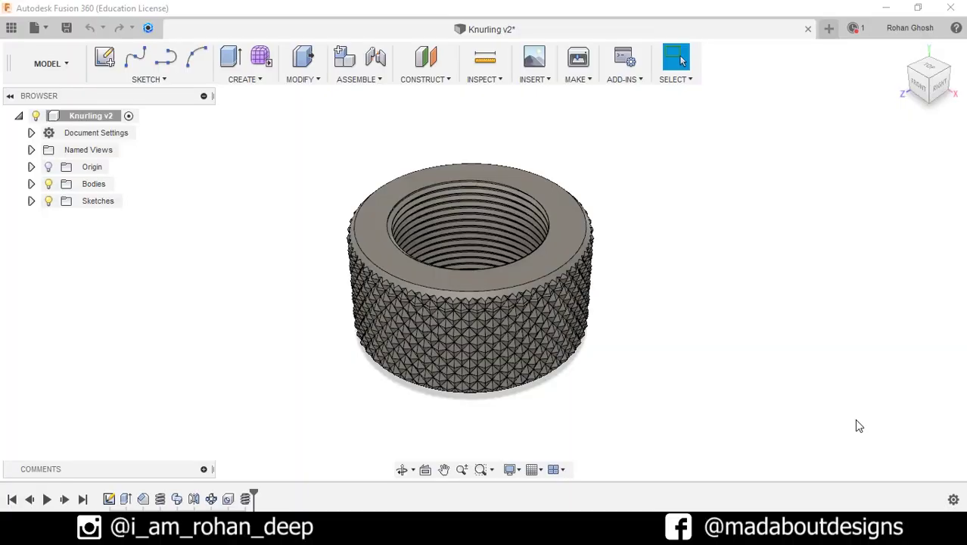
Start a new empty design.
mouse_move(599, 400)
shift+middle_down()
mouse_move(658, 376)
mouse_move(662, 400)
mouse_move(650, 412)
shift+middle_up()
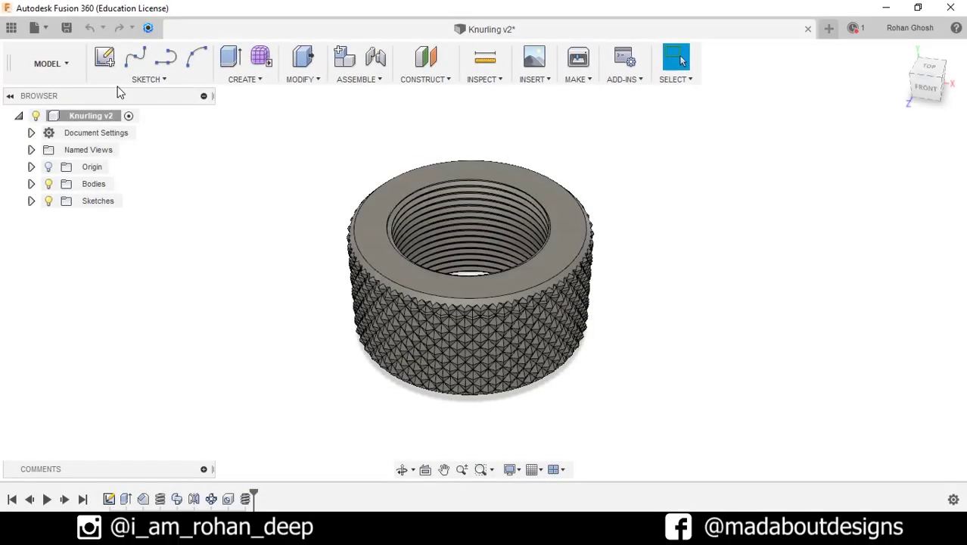
click(42, 28)
click(60, 45)
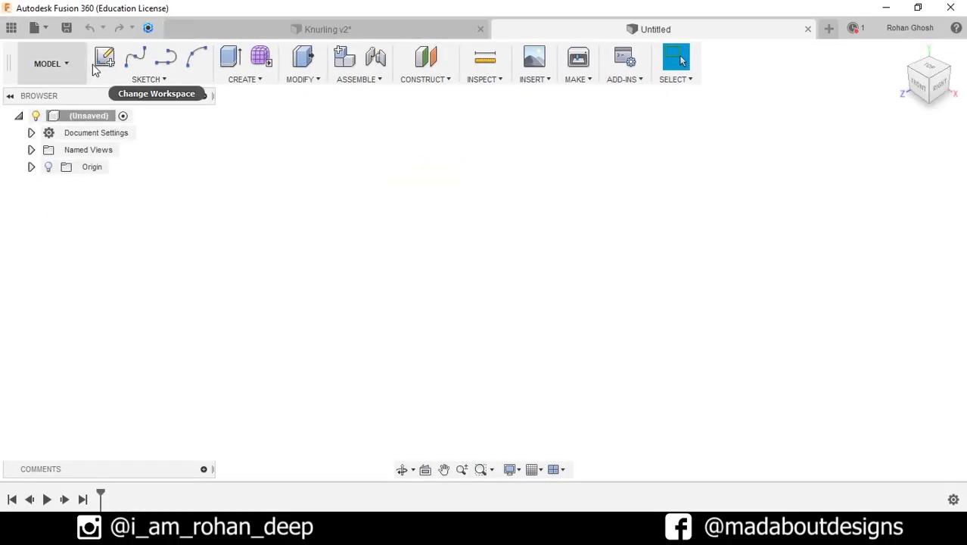
Create a cylinder on the ground plane at the origin, 3 cm diameter and 1.5 cm tall.
click(256, 80)
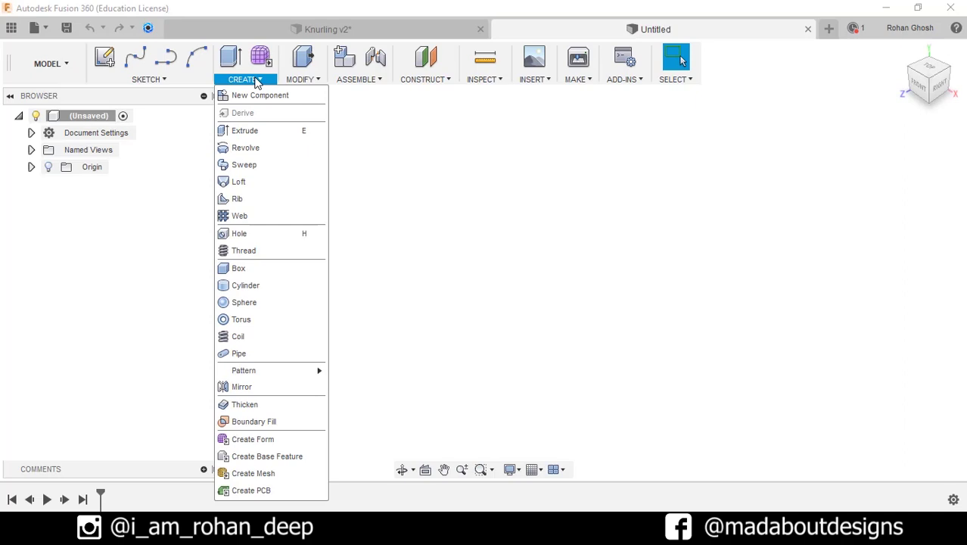
click(262, 281)
click(485, 293)
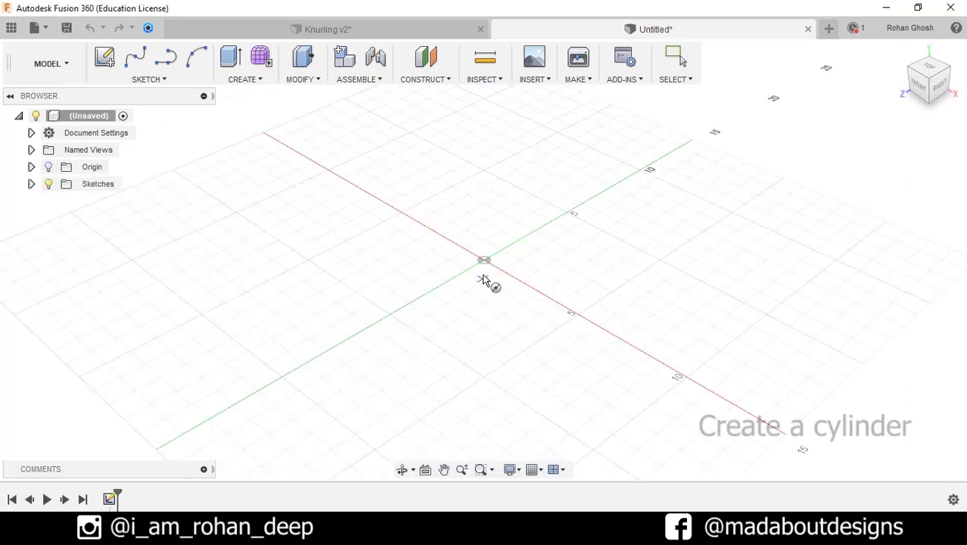
click(482, 259)
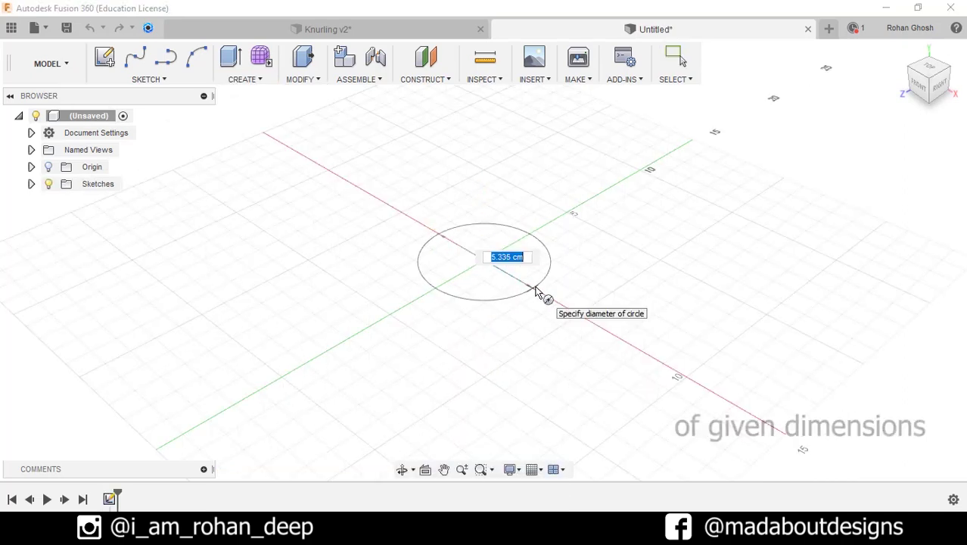
text(3)
key(Return)
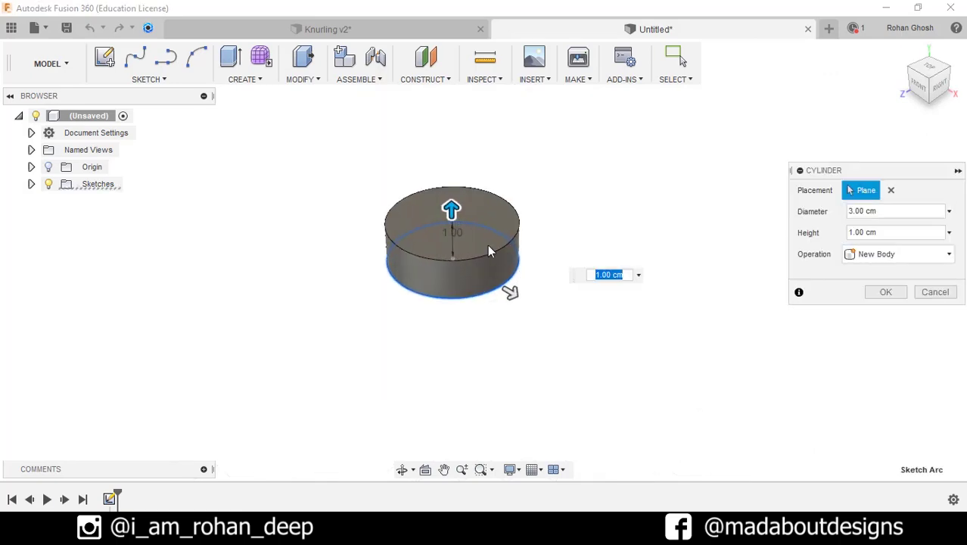
text(1.5)
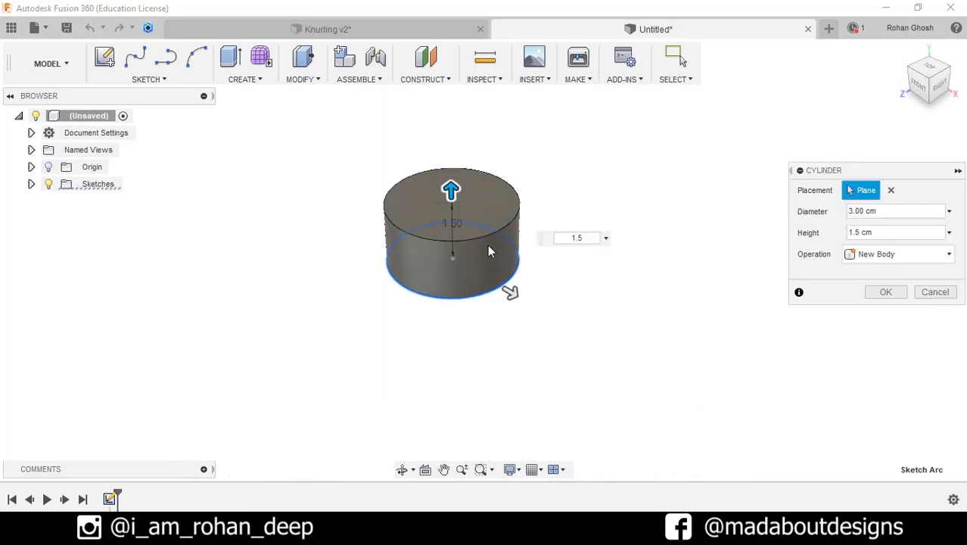
key(Return)
middle_drag(594, 222, 596, 266)
click(241, 80)
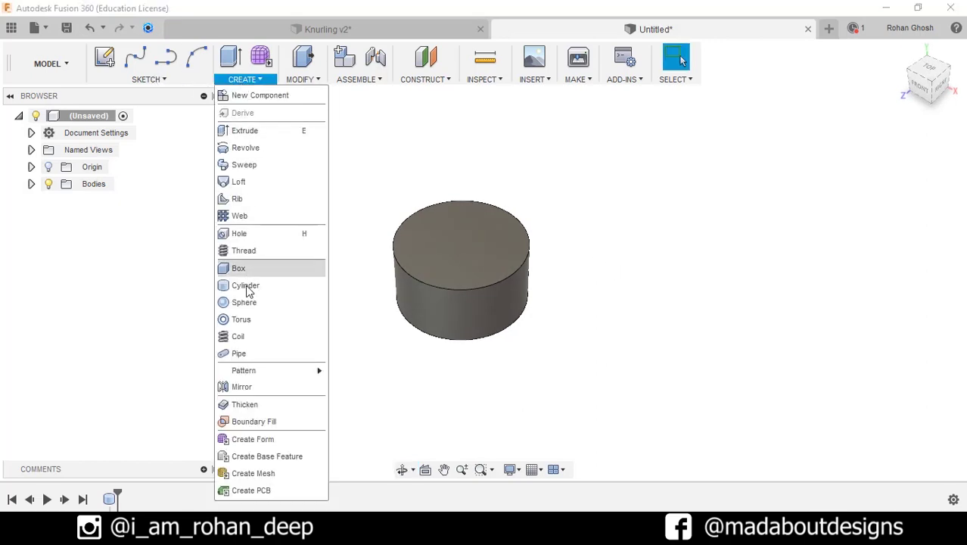
Cut a 2 cm hole from the top face with Extents set to All.
click(241, 233)
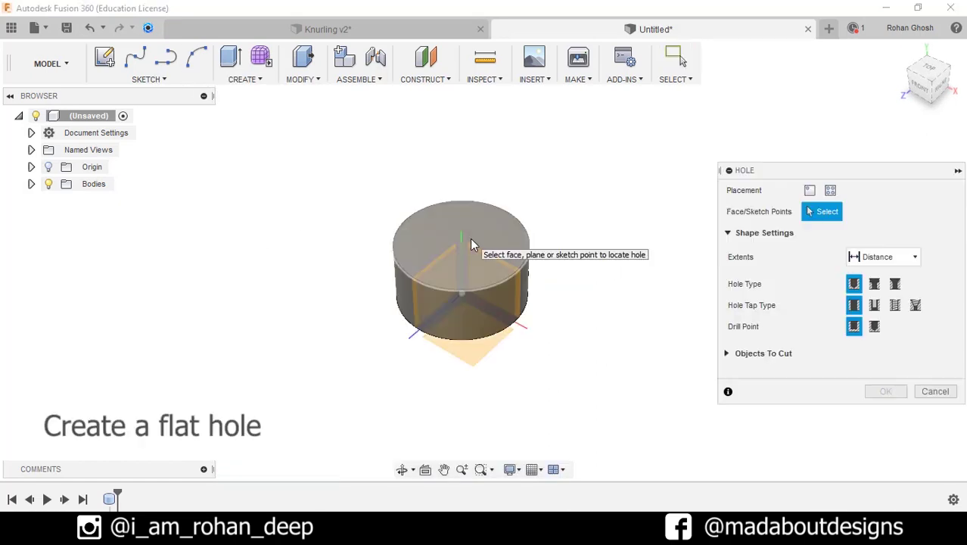
click(470, 239)
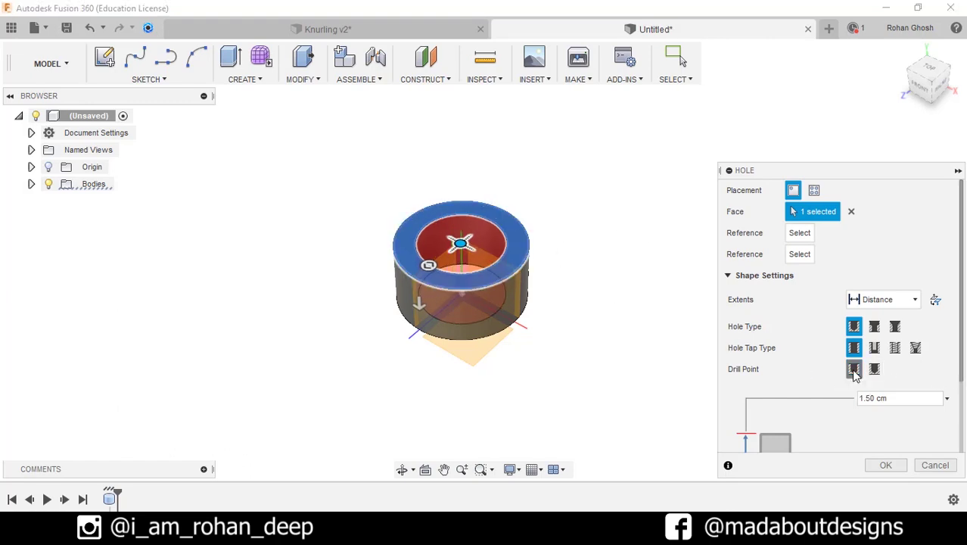
click(884, 310)
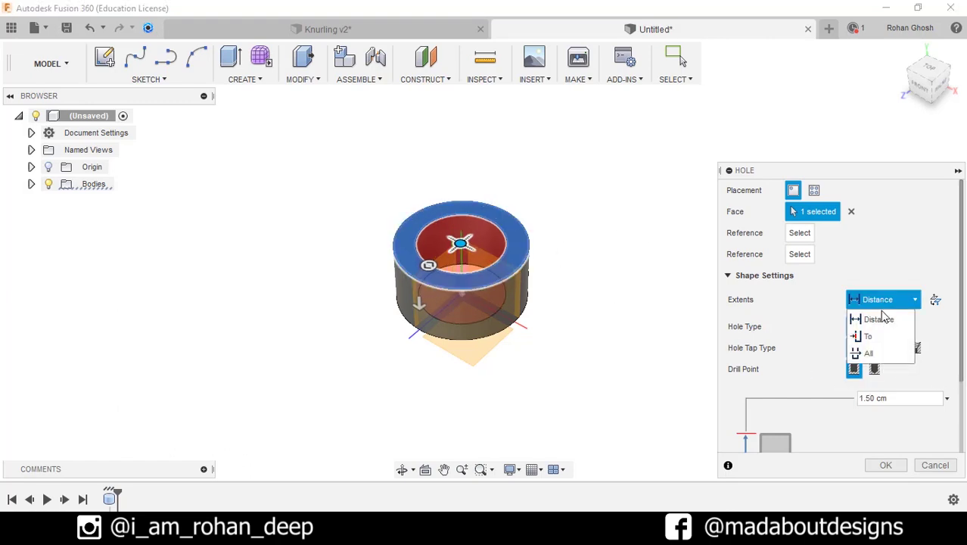
click(870, 353)
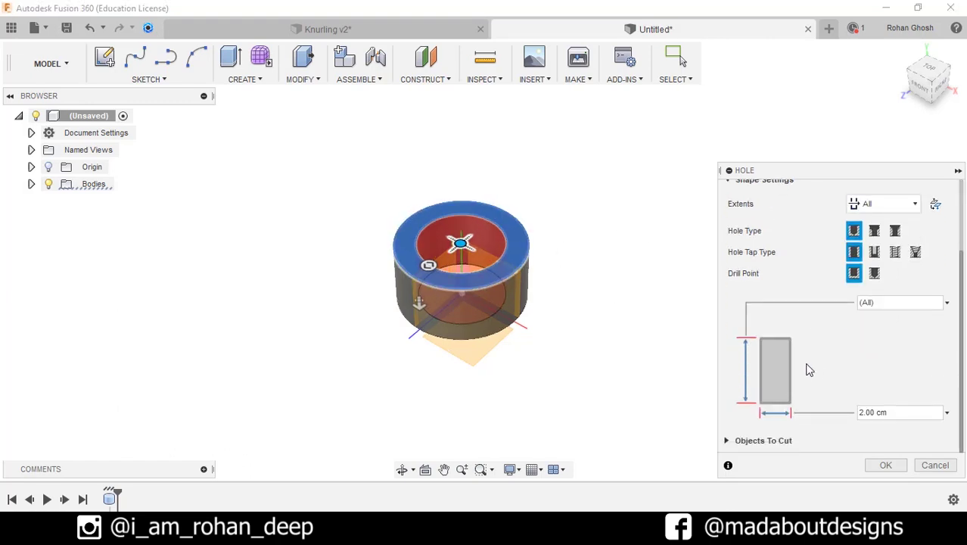
click(878, 463)
middle_click(600, 279)
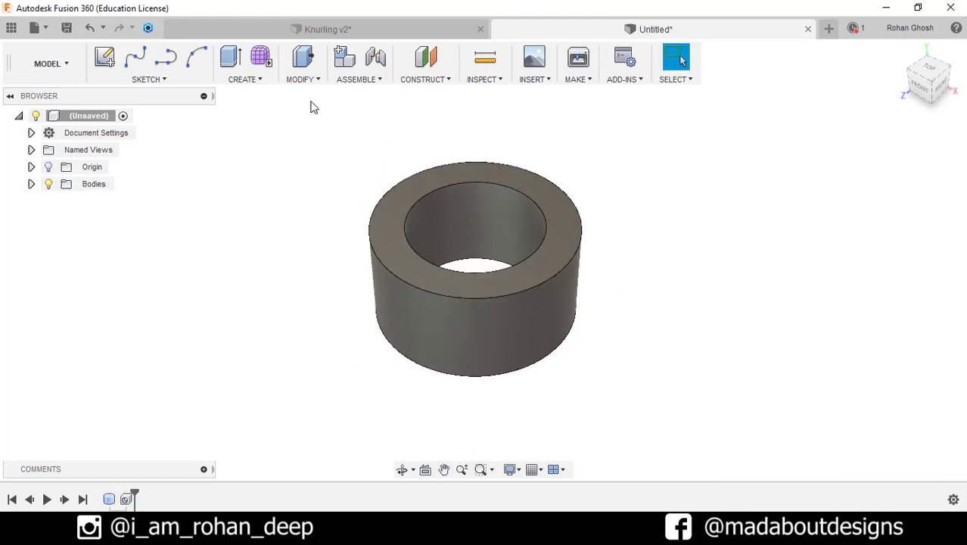
Chamfer the ring's top and bottom outer edges by 0.1 cm.
click(297, 80)
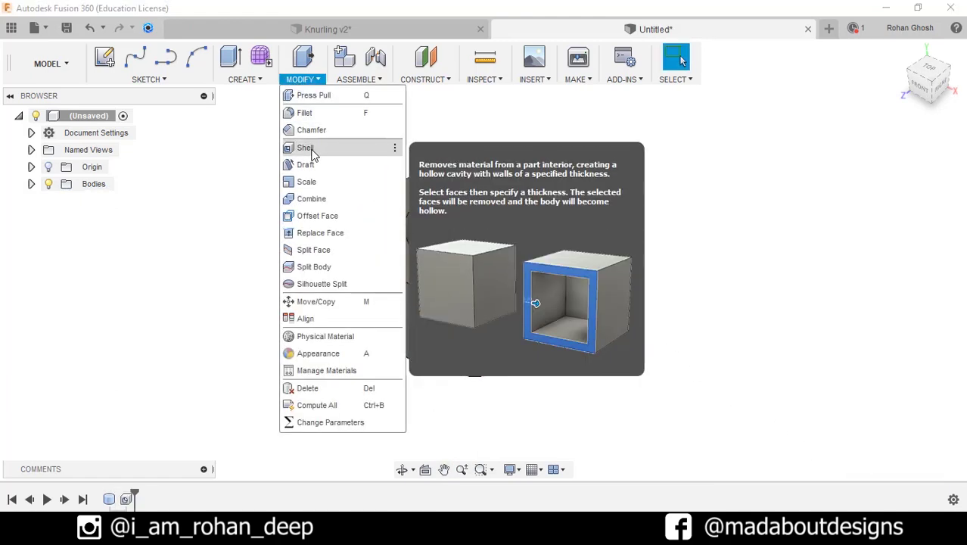
click(312, 135)
click(509, 163)
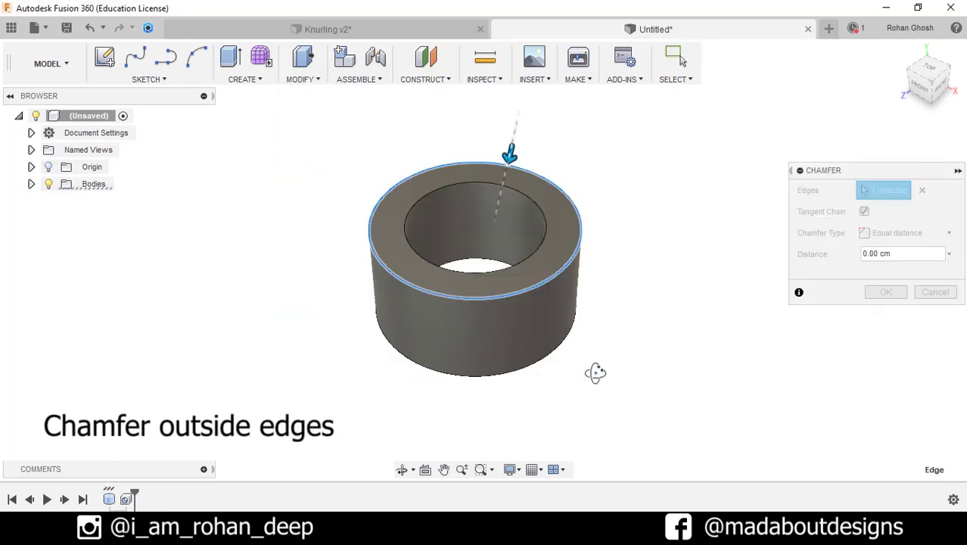
click(566, 353)
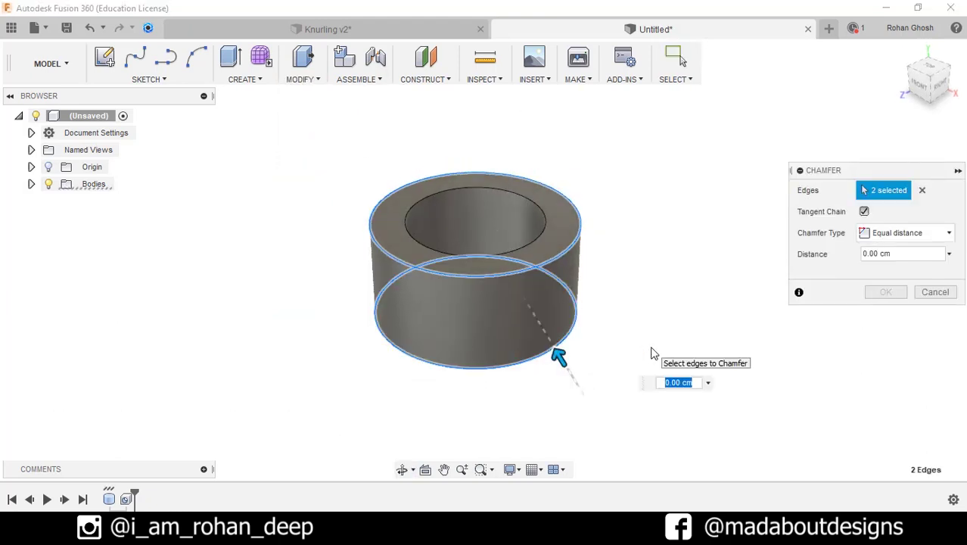
click(886, 293)
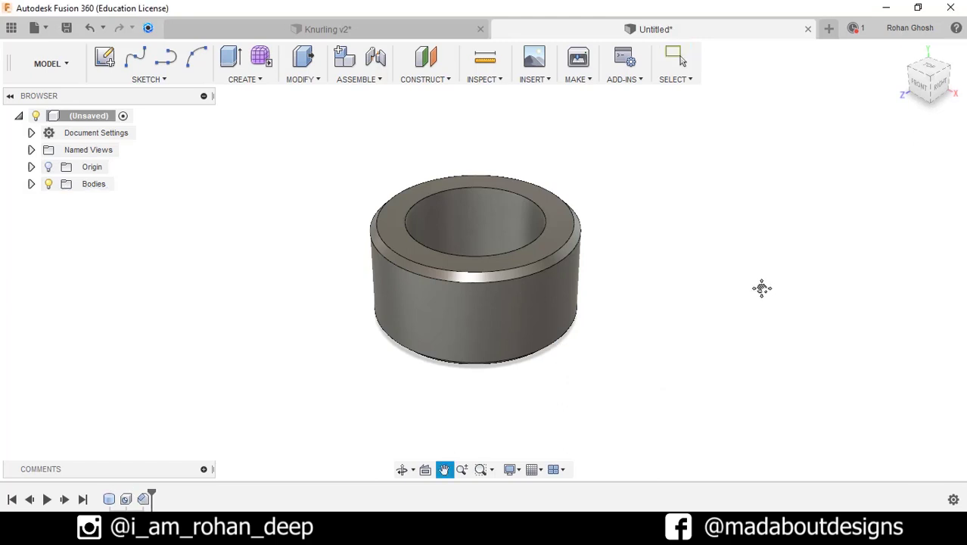
click(269, 80)
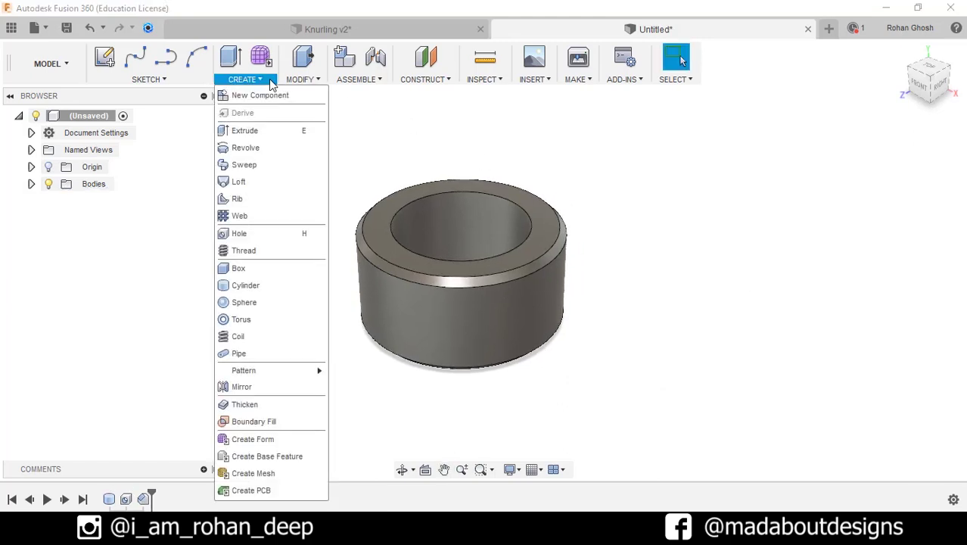
Add a modeled M20x1 thread to the ring's inner bore face.
click(267, 262)
click(459, 231)
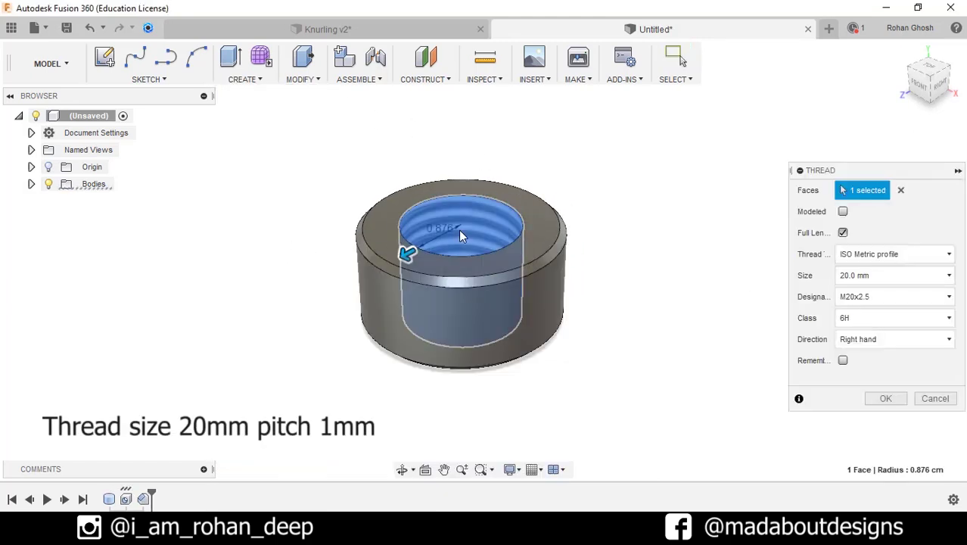
click(844, 212)
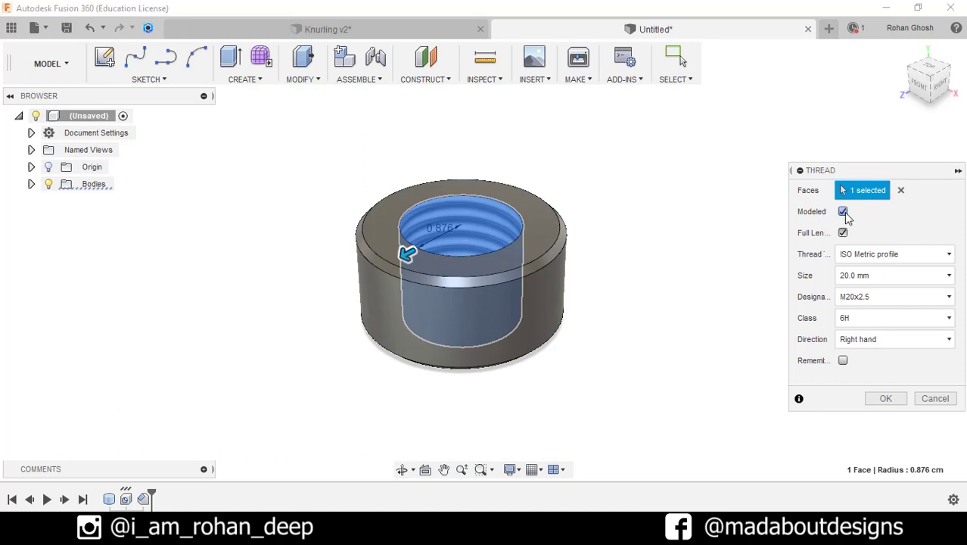
click(859, 302)
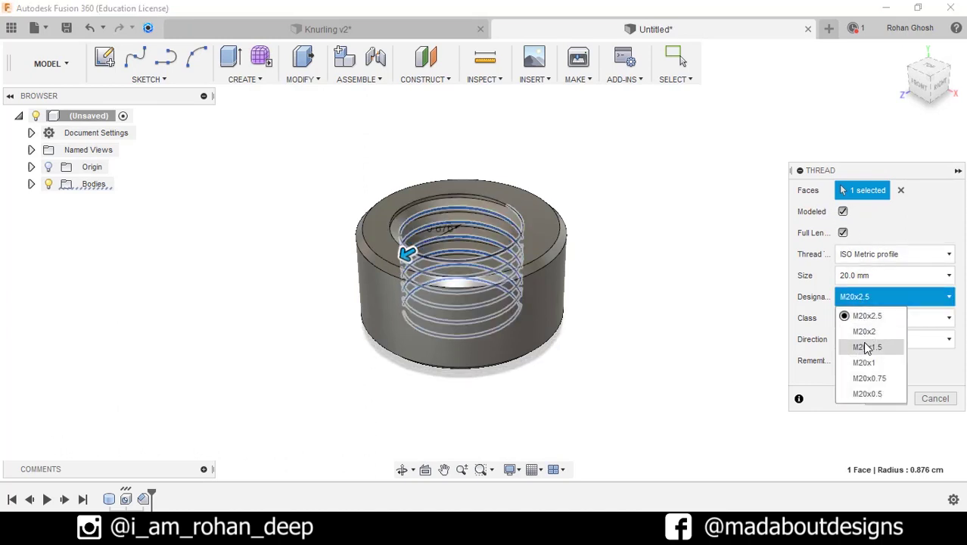
key(Escape)
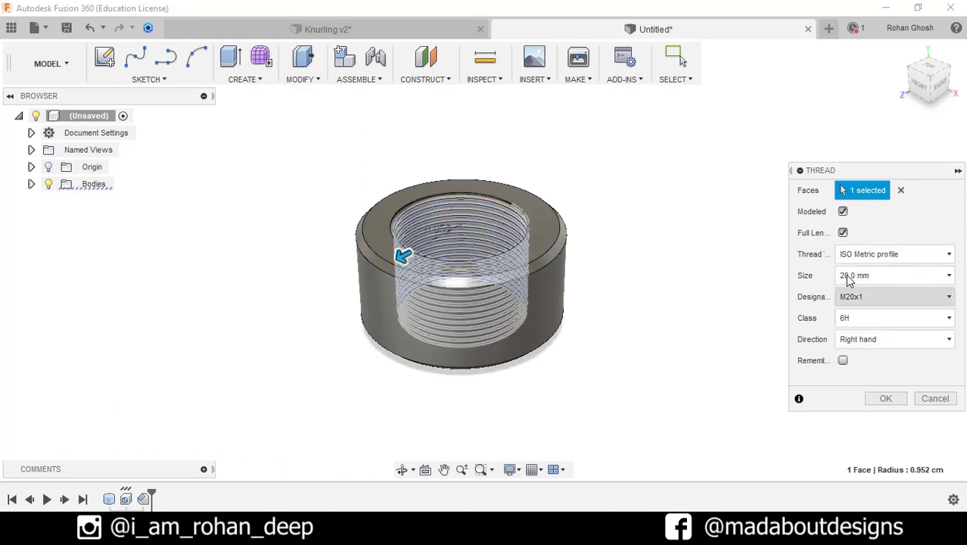
click(885, 399)
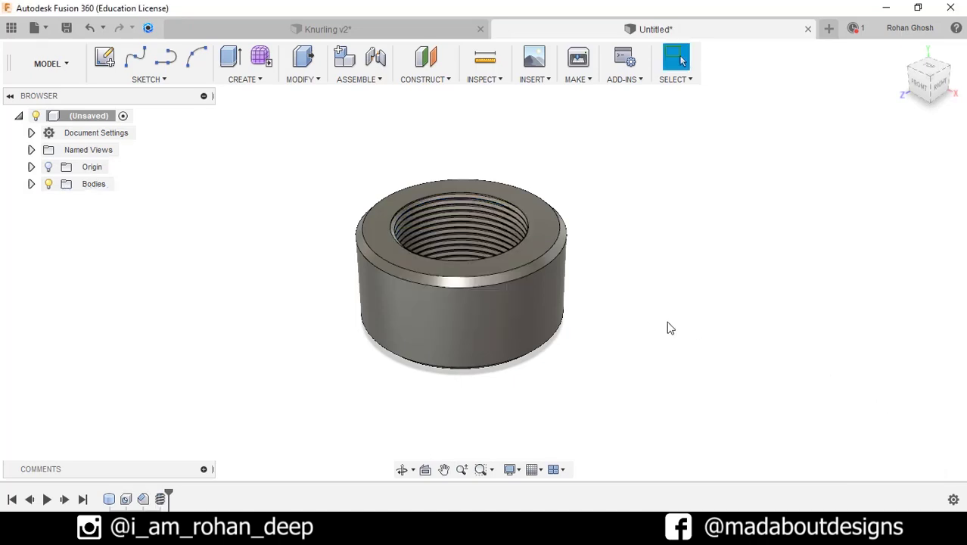
shift+middle_drag(669, 328, 709, 334)
key(Escape)
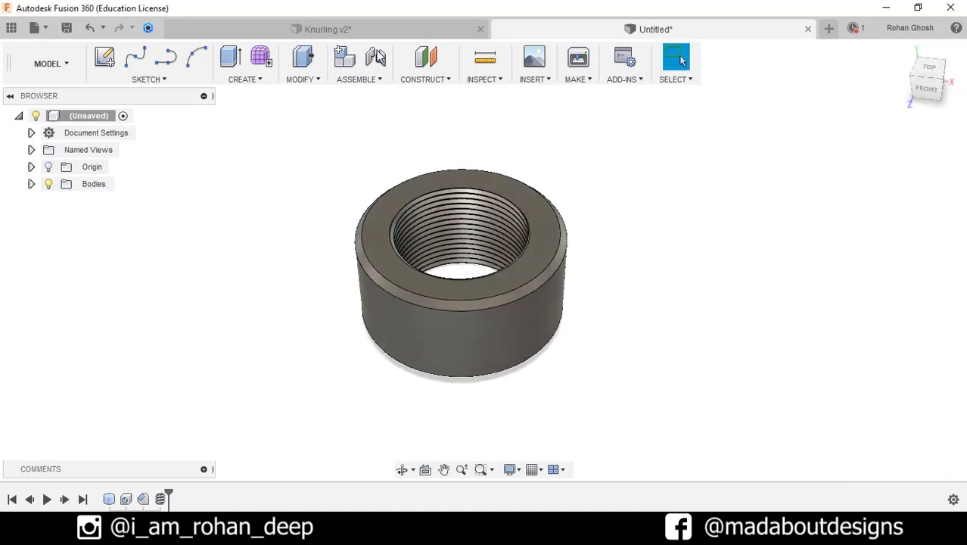
Start a sketch on the plane through the ring with a 3 cm circle at the origin.
click(106, 57)
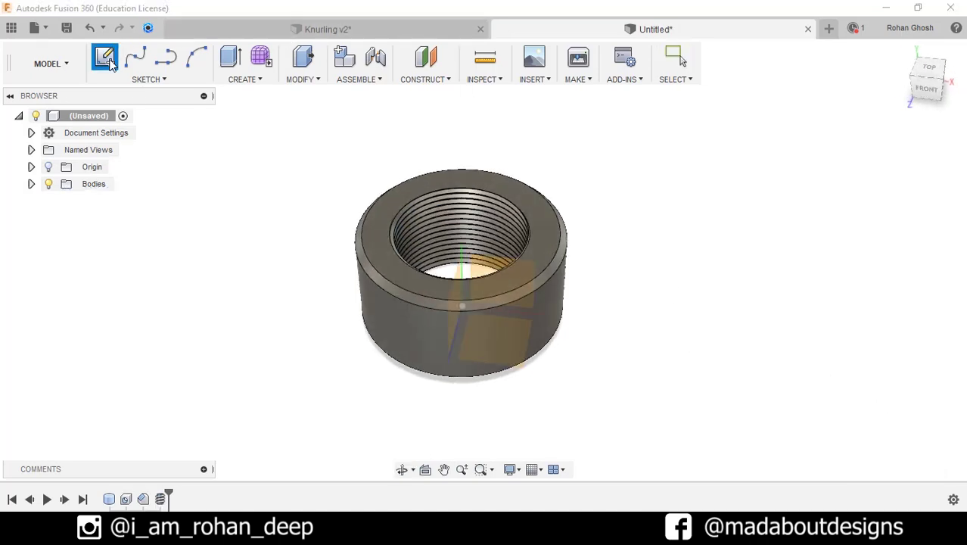
click(528, 365)
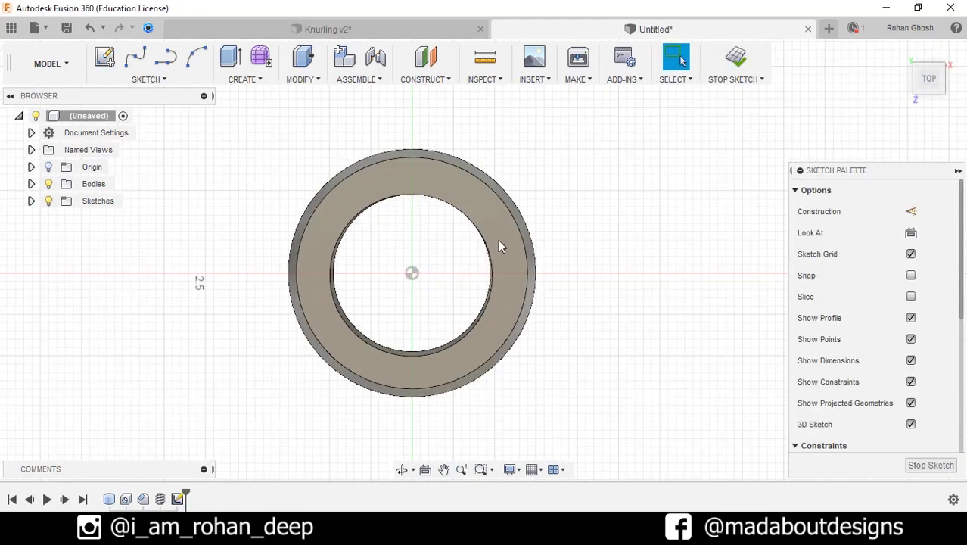
click(148, 79)
mouse_move(115, 145)
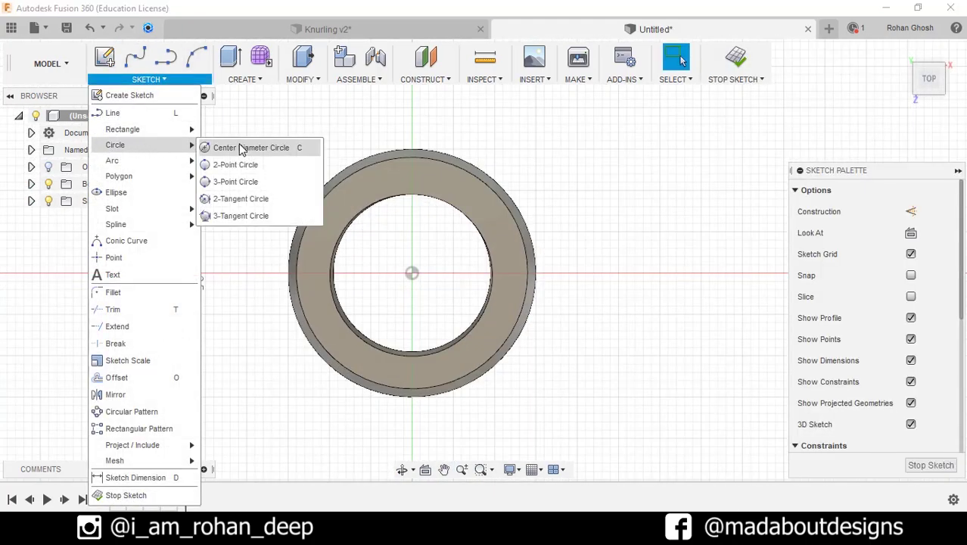
click(244, 145)
click(412, 273)
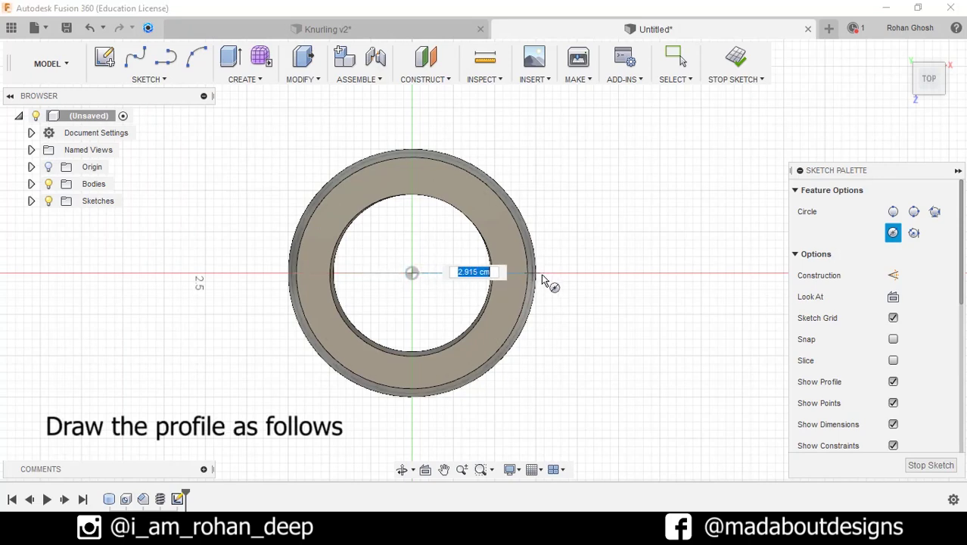
text(3)
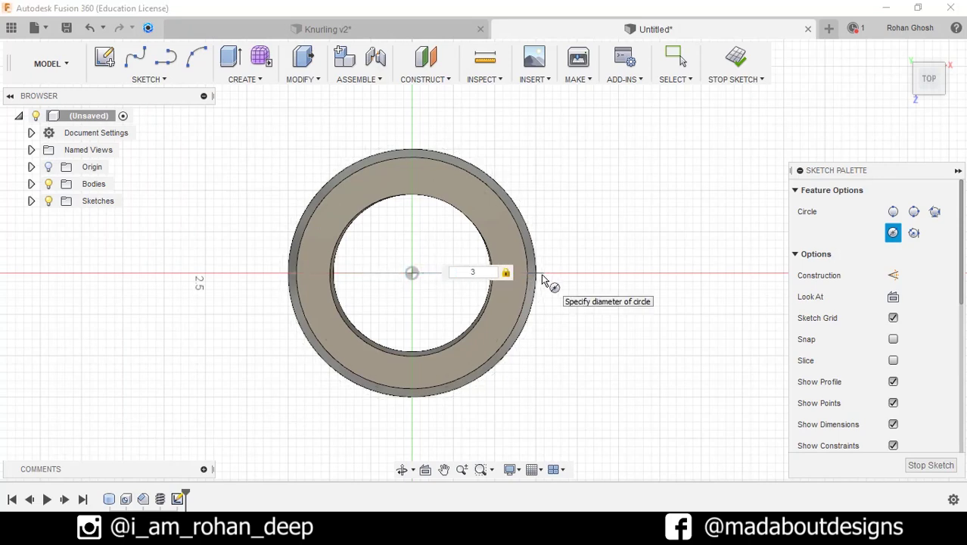
key(Return)
scroll(542, 273, up, 3)
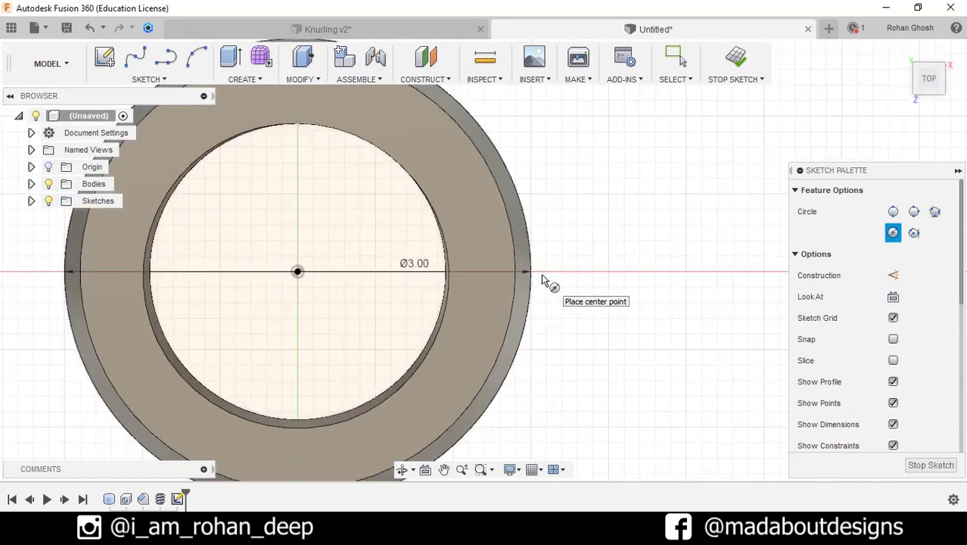
scroll(541, 273, up, 2)
scroll(541, 274, down, 2)
middle_drag(542, 274, 501, 275)
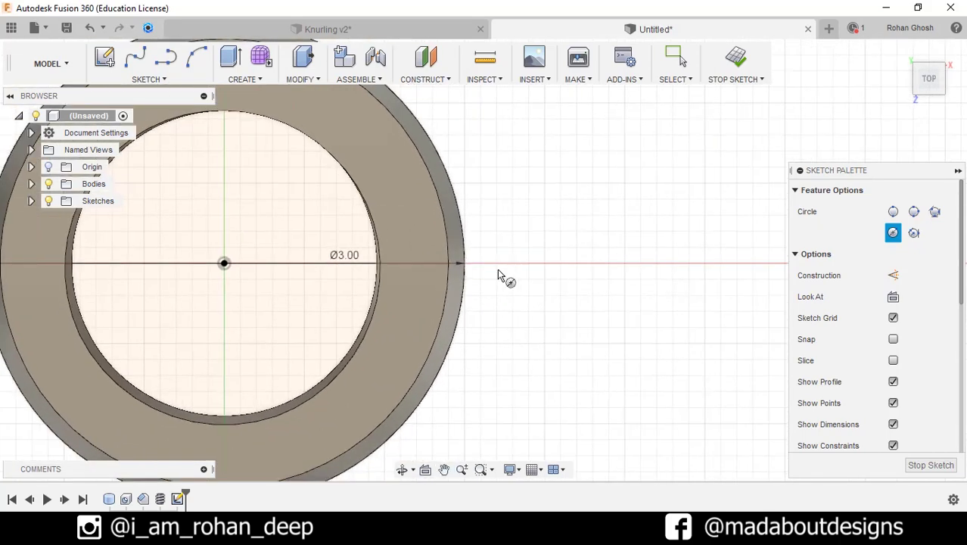
Draw crossing horizontal and vertical lines and convert both to construction lines.
click(168, 80)
click(122, 111)
scroll(292, 228, down, 2)
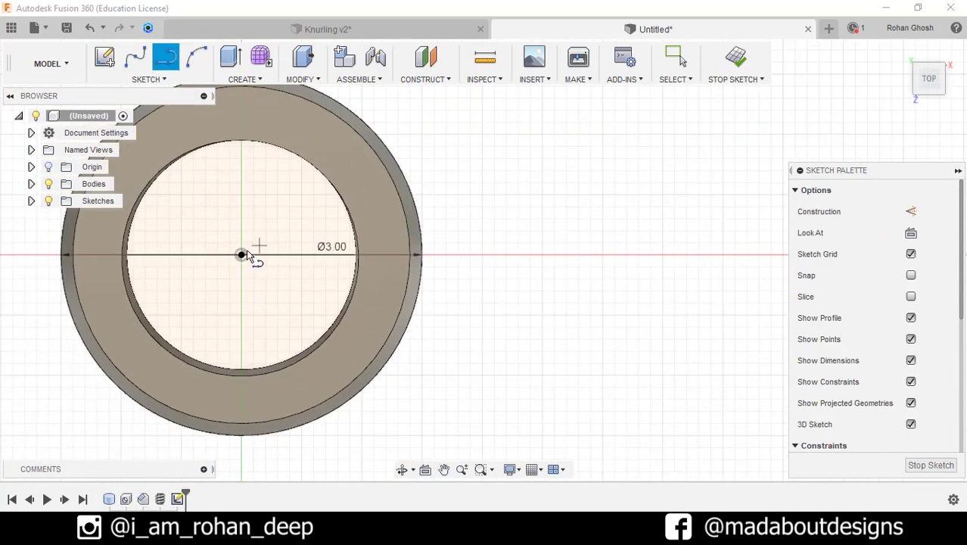
click(241, 255)
click(580, 255)
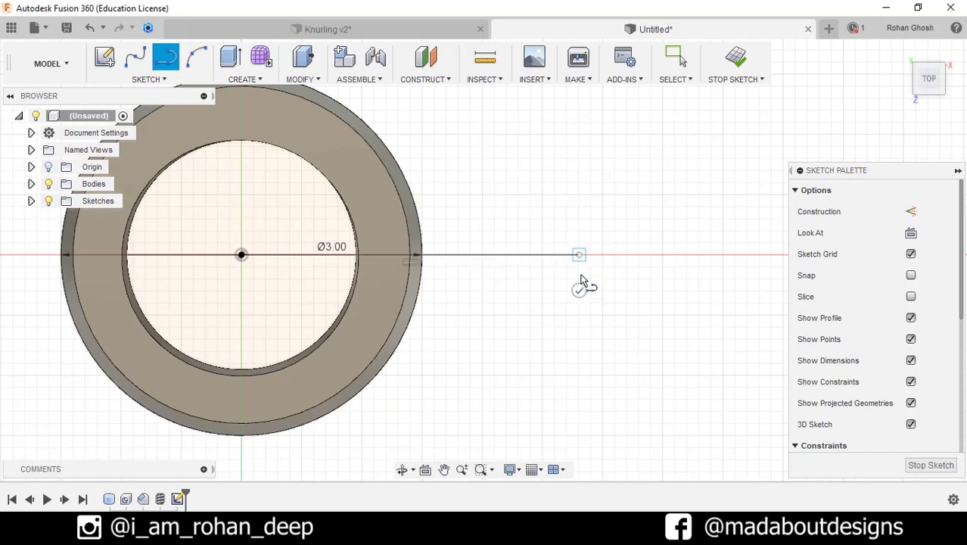
drag(579, 256, 578, 290)
drag(473, 116, 476, 382)
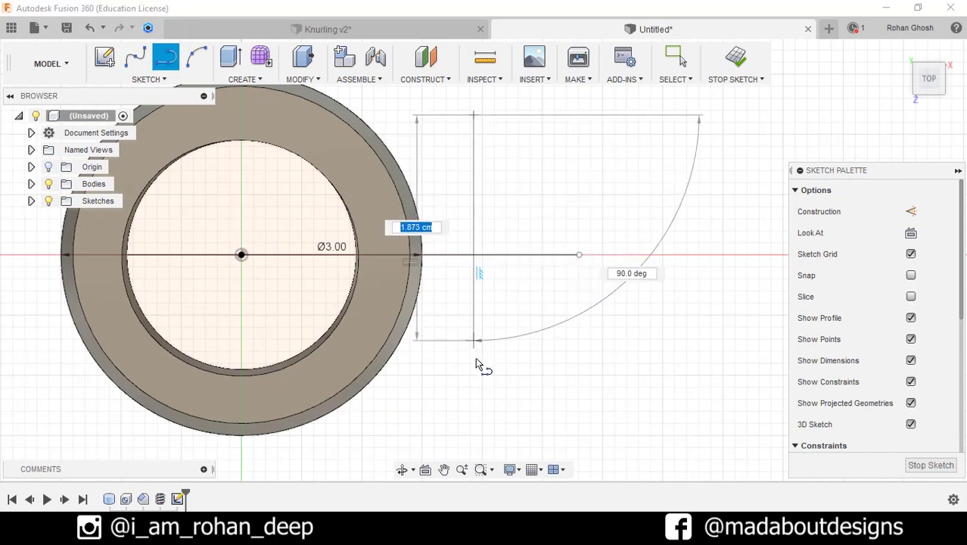
click(474, 382)
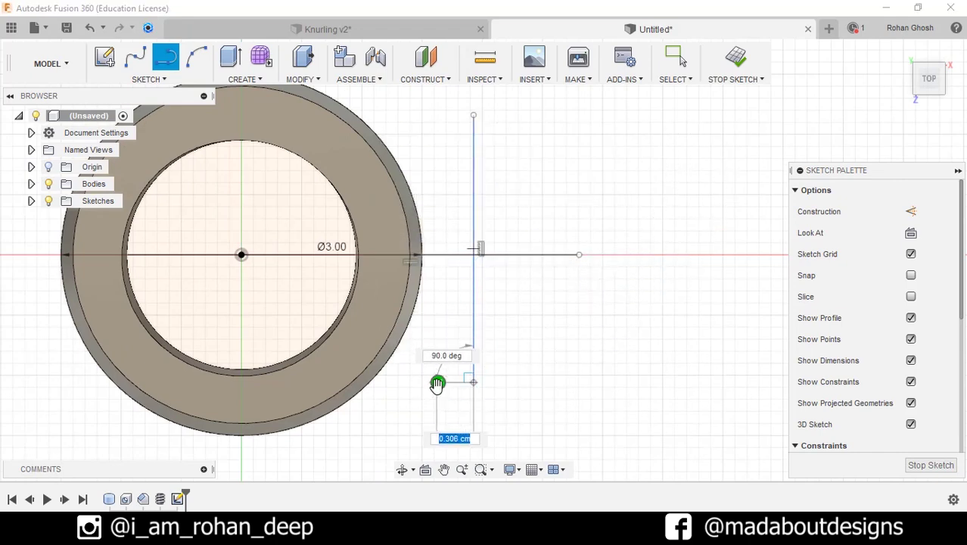
click(439, 382)
key(Escape)
drag(521, 301, 463, 196)
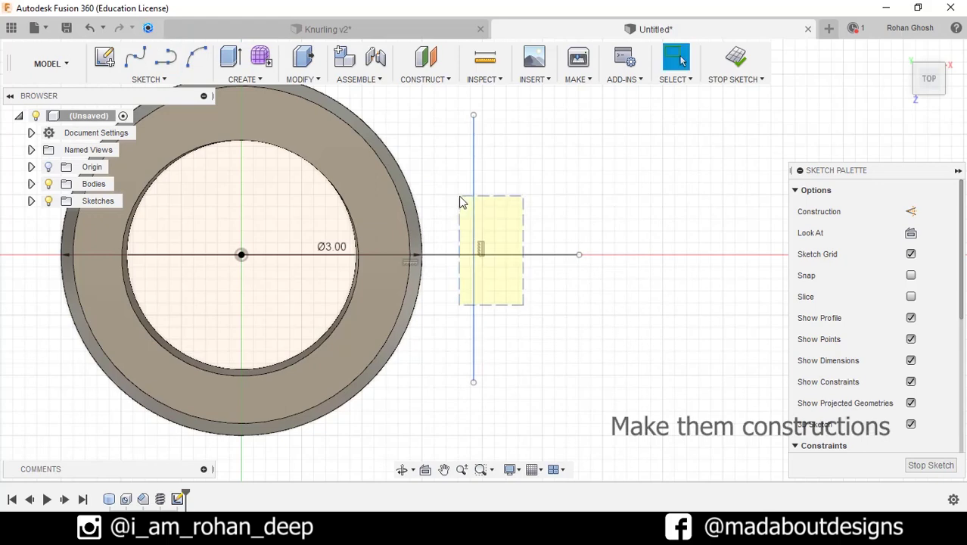
click(912, 211)
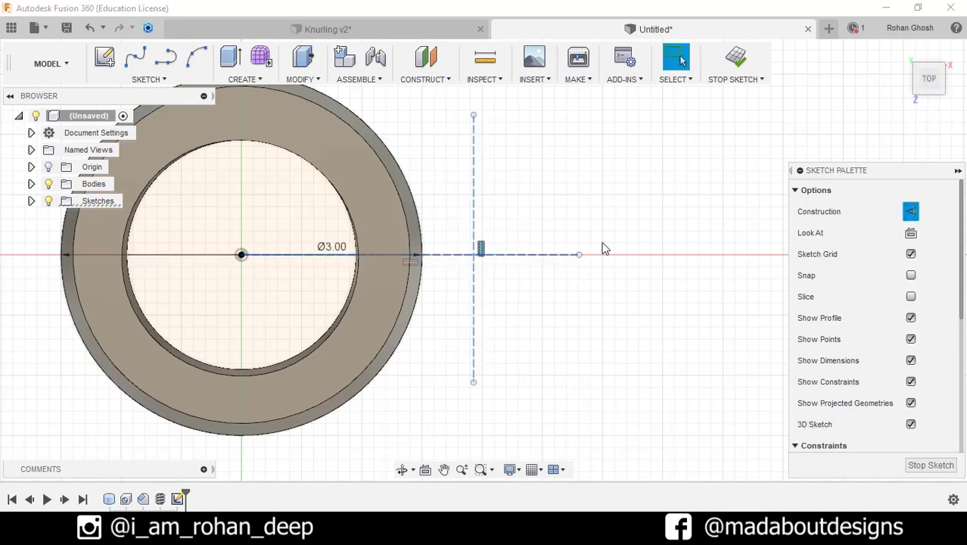
scroll(598, 246, up, 2)
Draw a closed four-line diamond on the construction lines beside the ring.
click(149, 78)
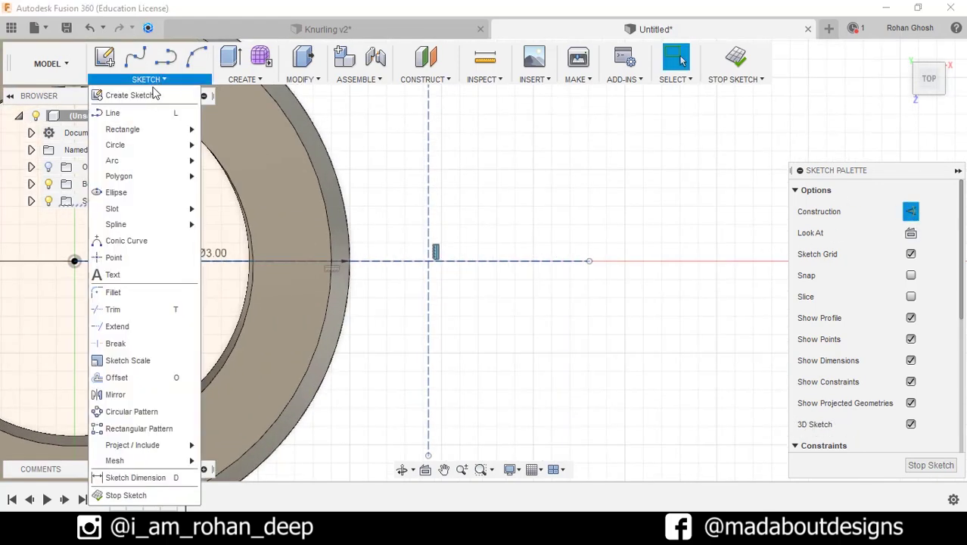
click(176, 112)
click(428, 187)
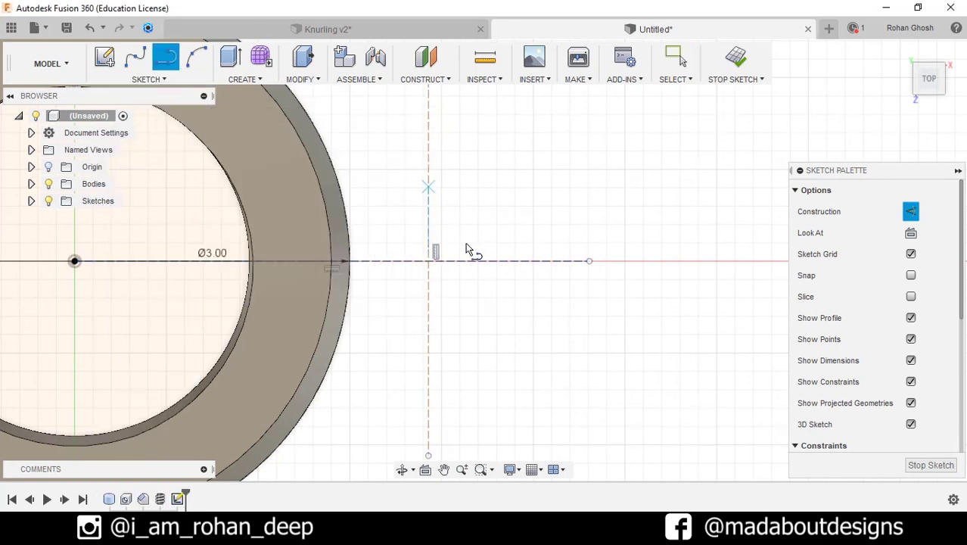
click(471, 261)
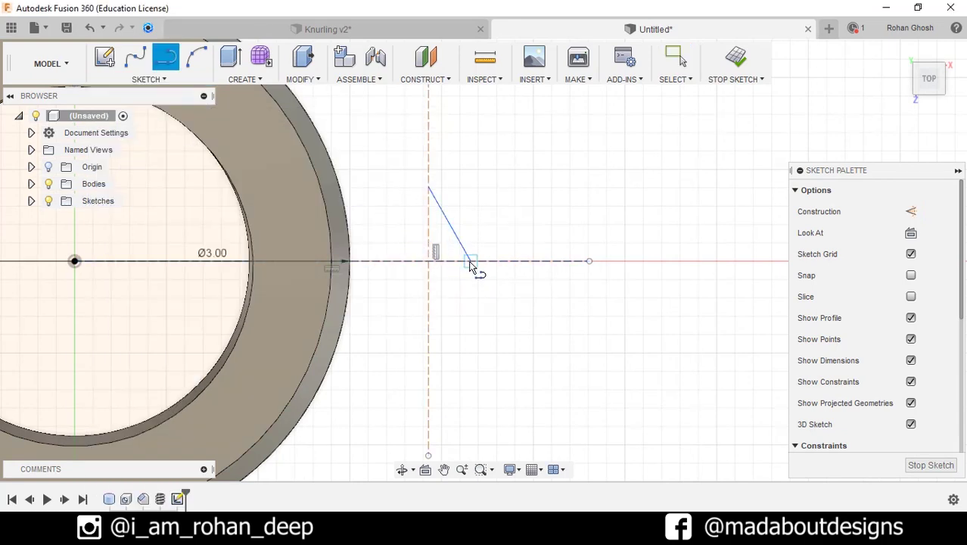
click(429, 324)
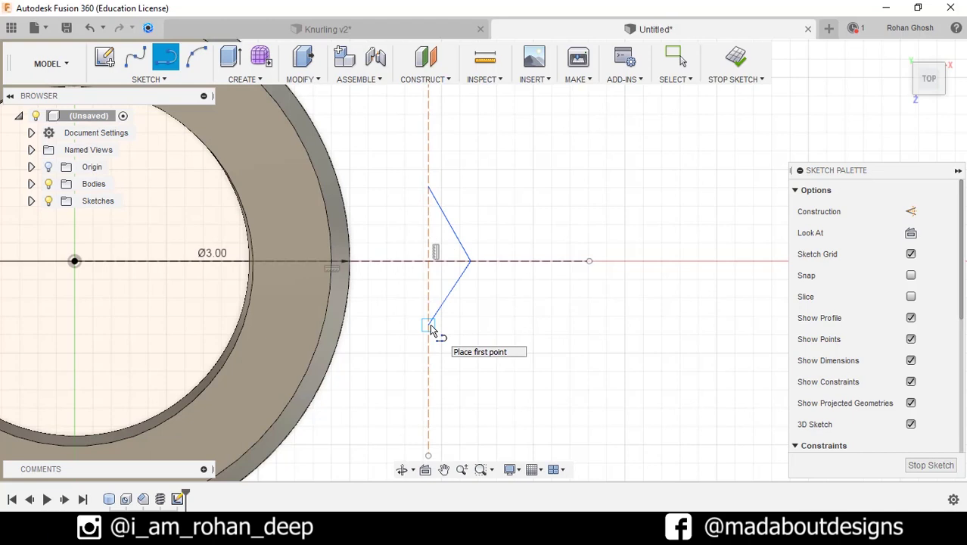
click(393, 261)
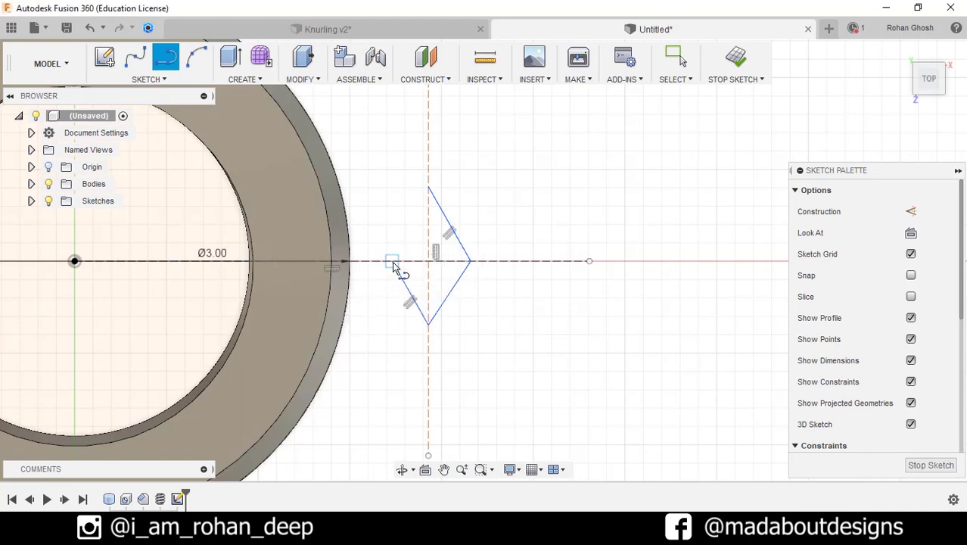
click(428, 189)
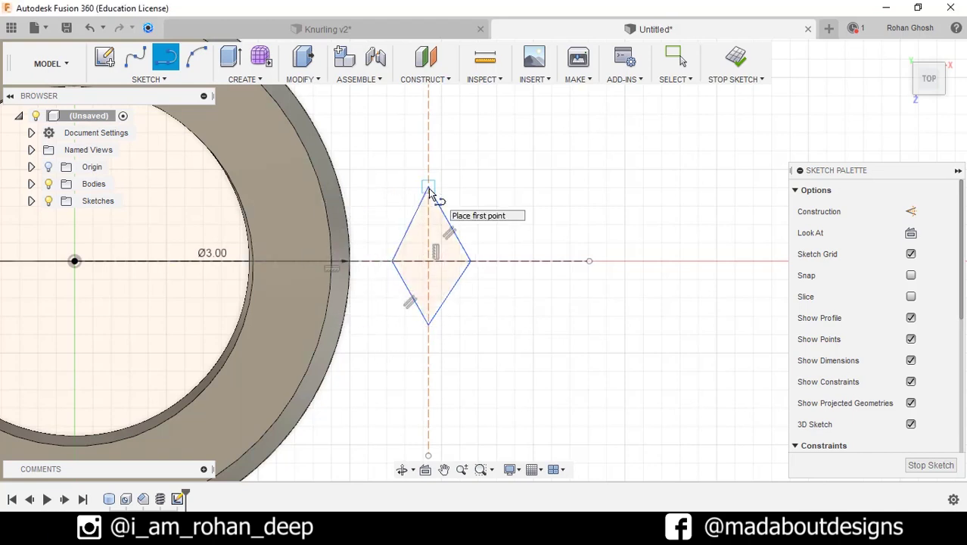
key(Escape)
click(422, 219)
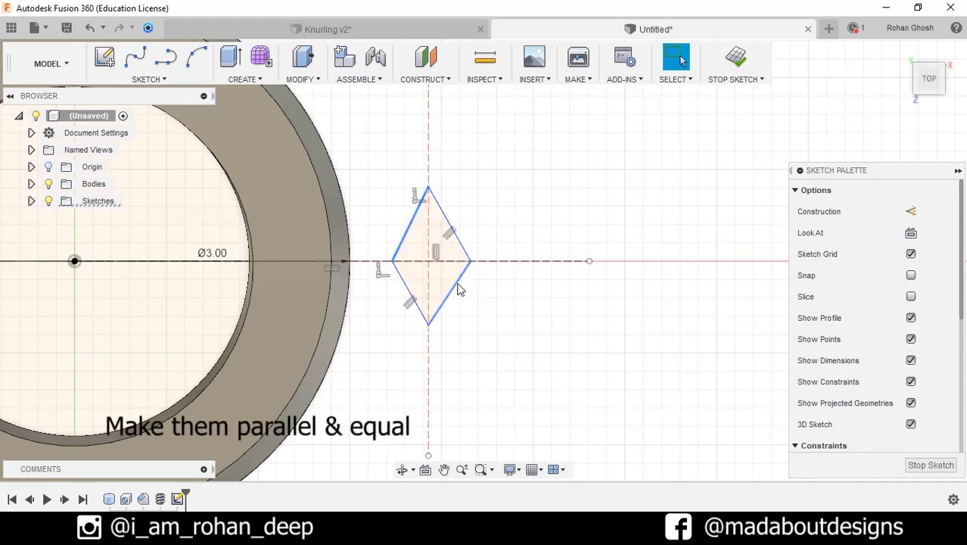
Make two opposite diamond edges parallel and equal.
scroll(903, 337, down, 3)
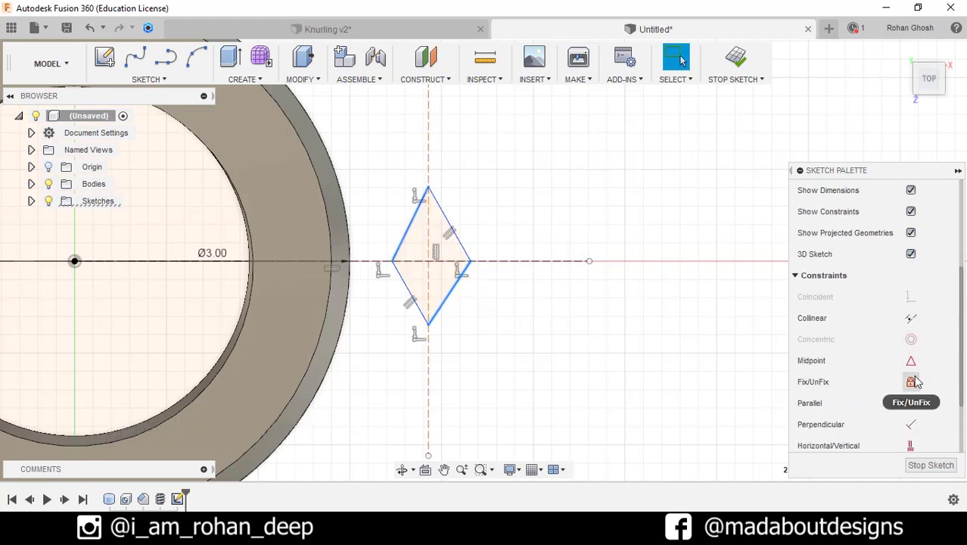
click(910, 403)
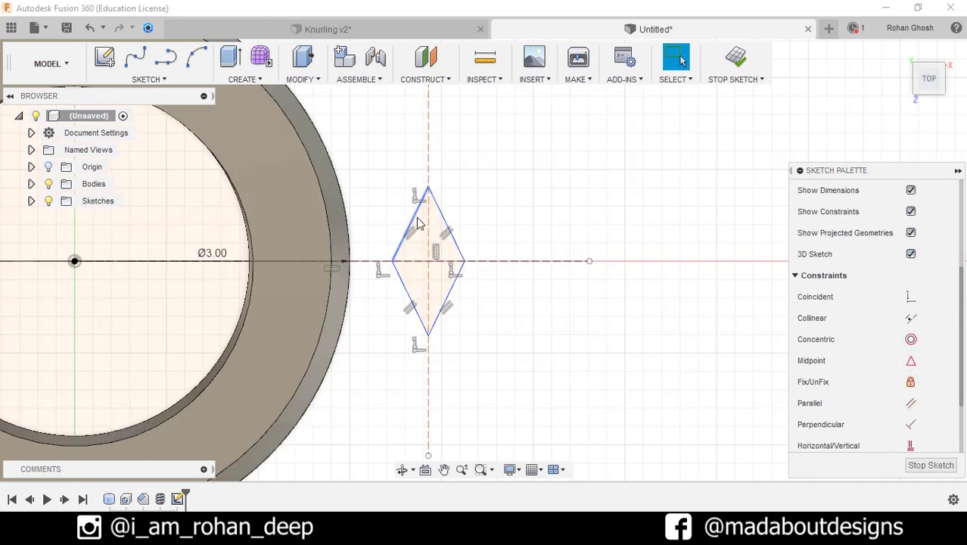
scroll(869, 297, down, 3)
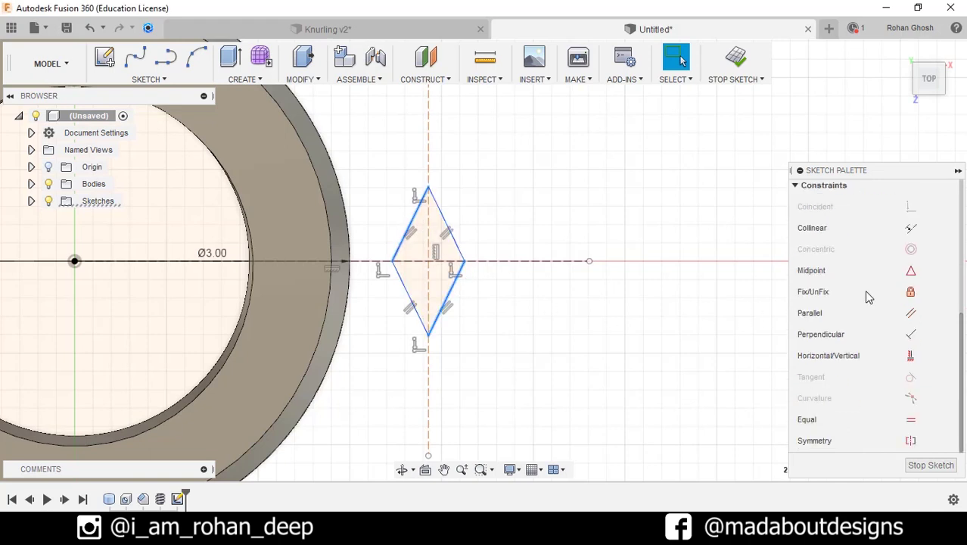
click(913, 422)
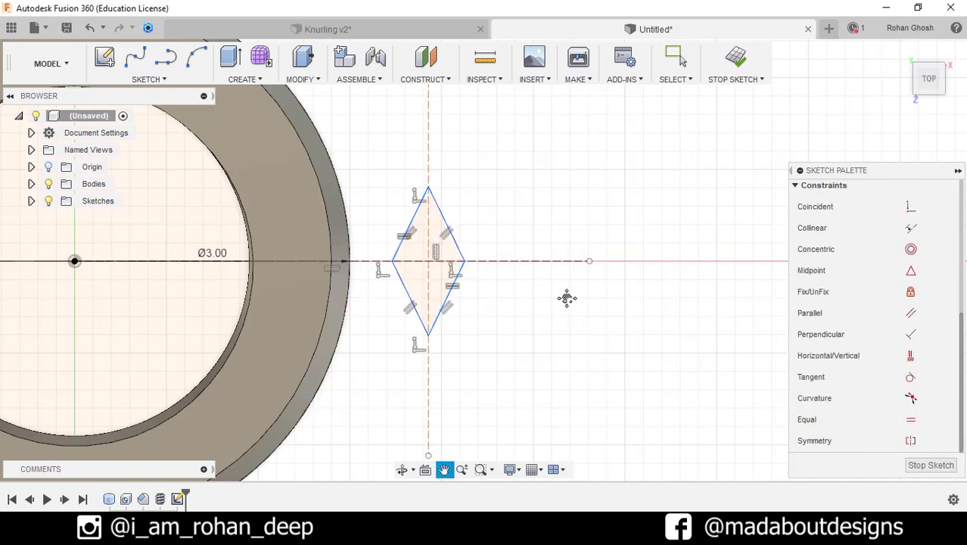
Make the diamond edge tangent to the ring's outer circle.
middle_drag(530, 295, 552, 288)
scroll(552, 287, up, 1)
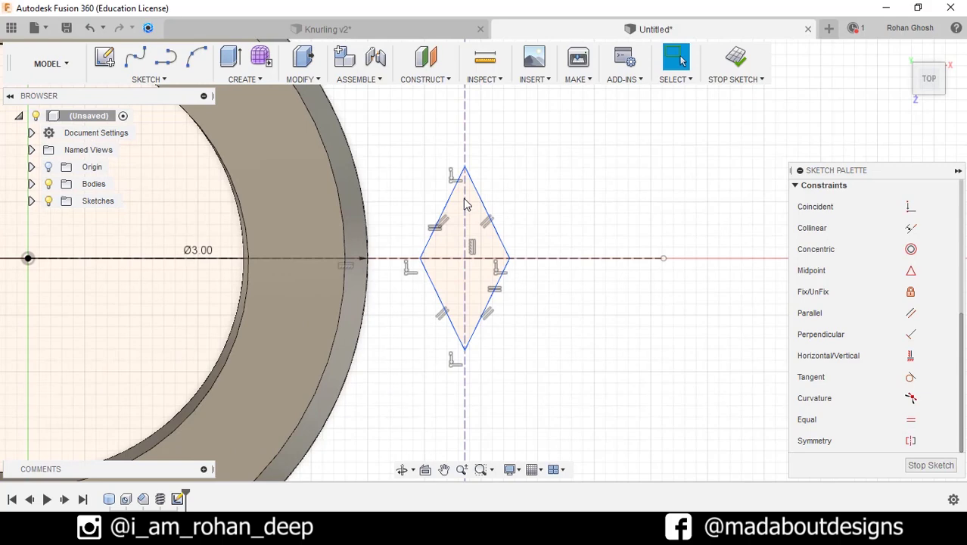
click(369, 244)
scroll(905, 301, down, 3)
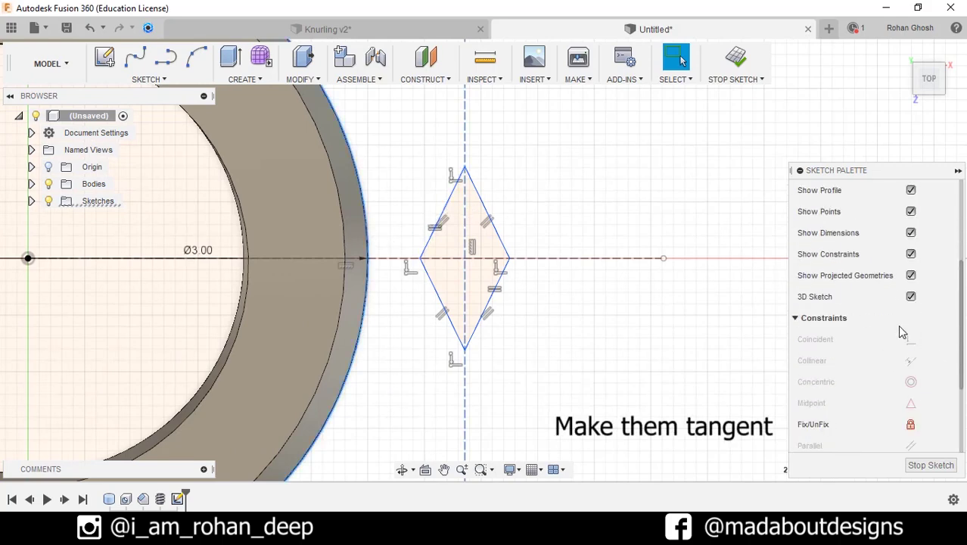
scroll(901, 332, down, 2)
click(909, 427)
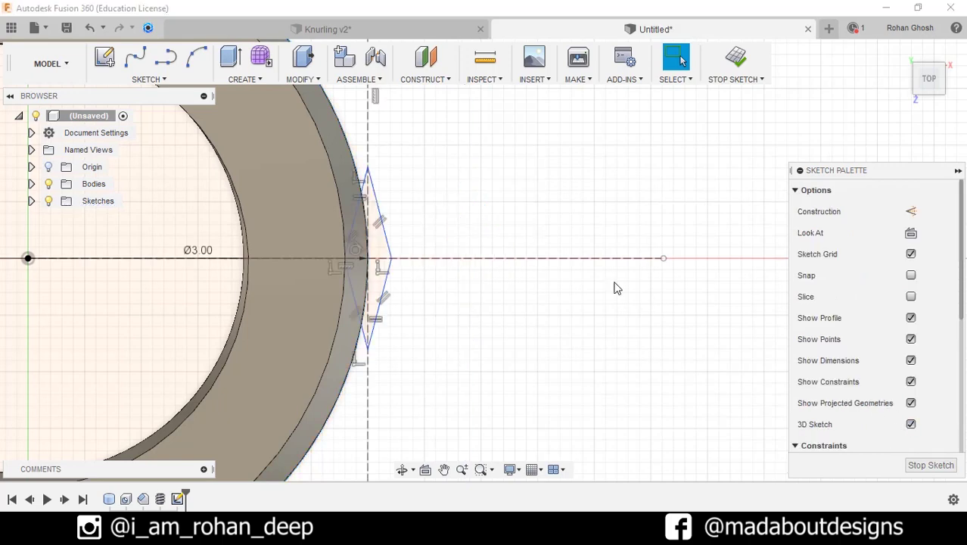
middle_drag(589, 274, 659, 268)
scroll(526, 239, up, 1)
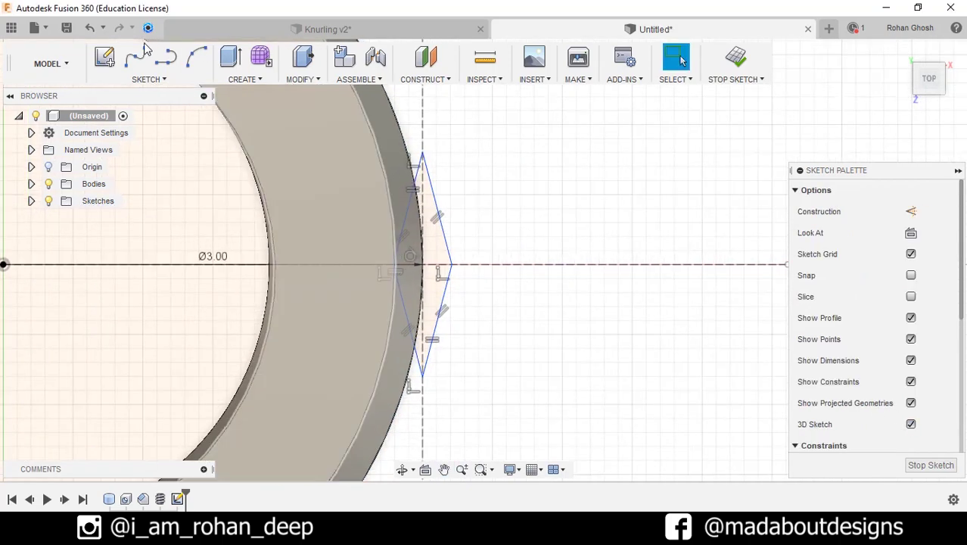
Dimension the diamond's height to 0.20.
click(148, 79)
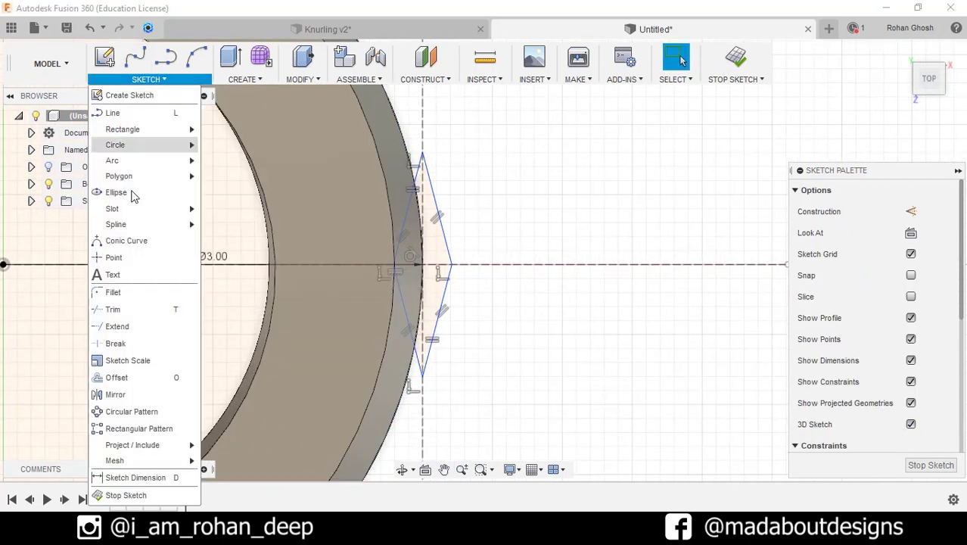
click(129, 478)
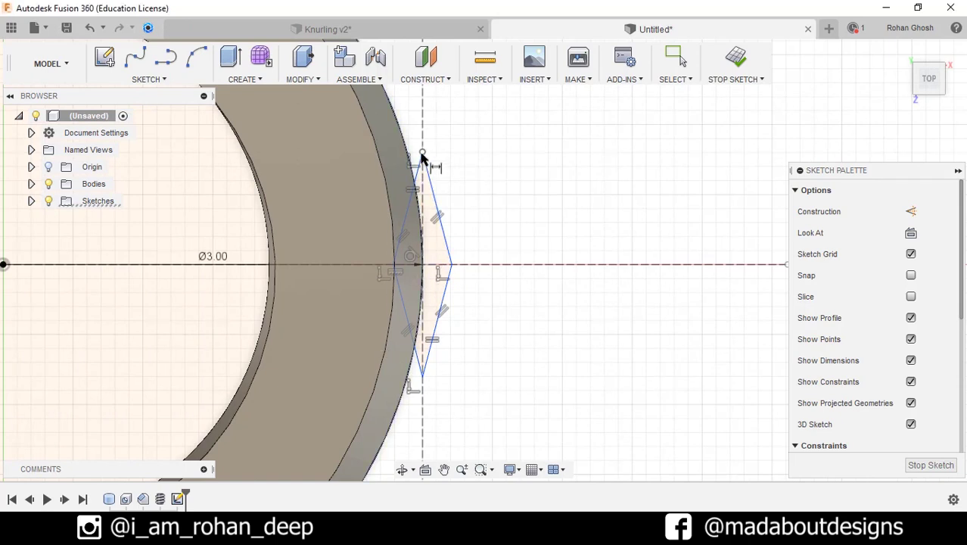
click(422, 377)
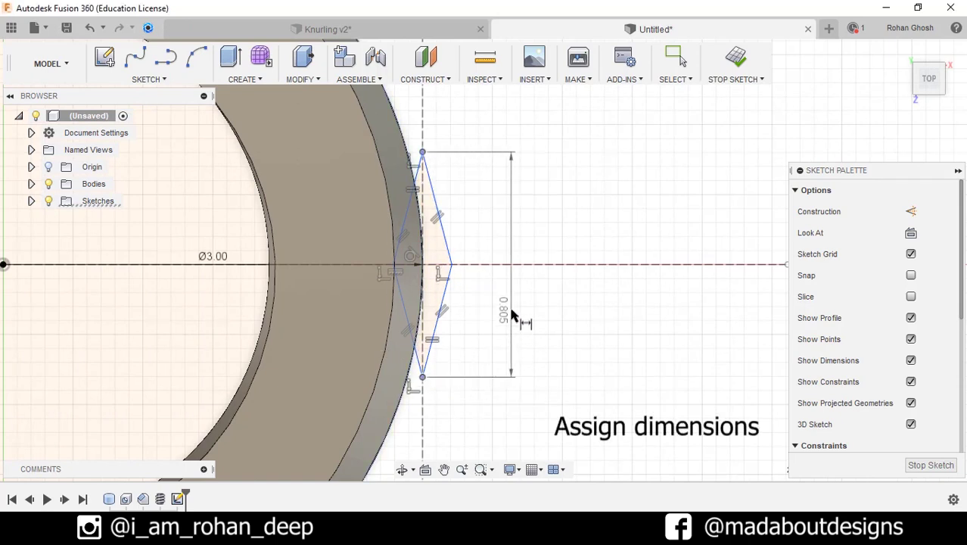
click(512, 316)
key(BackSpace)
text(2)
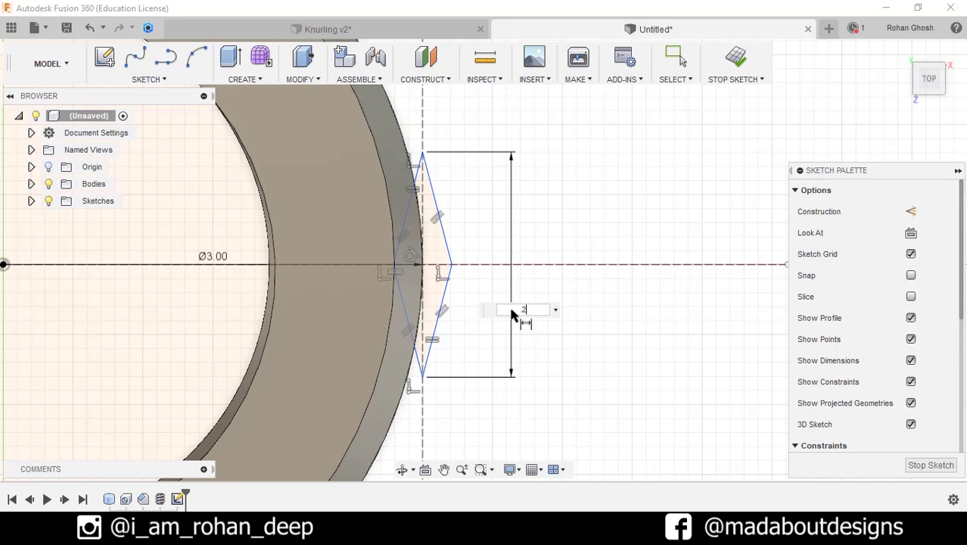
key(Return)
scroll(417, 269, up, 5)
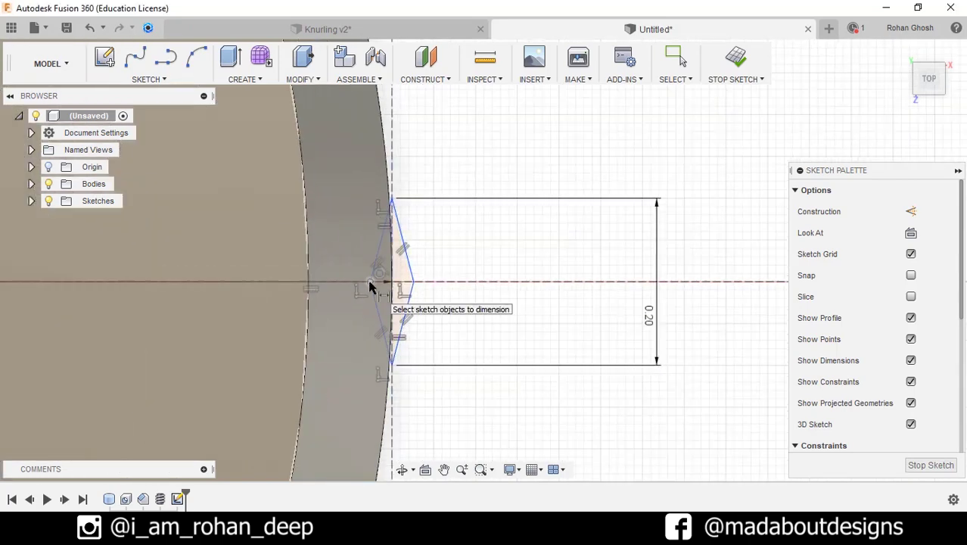
Dimension the diamond's width to 0.10 and finish the sketch.
click(414, 282)
click(370, 281)
middle_drag(468, 468, 506, 345)
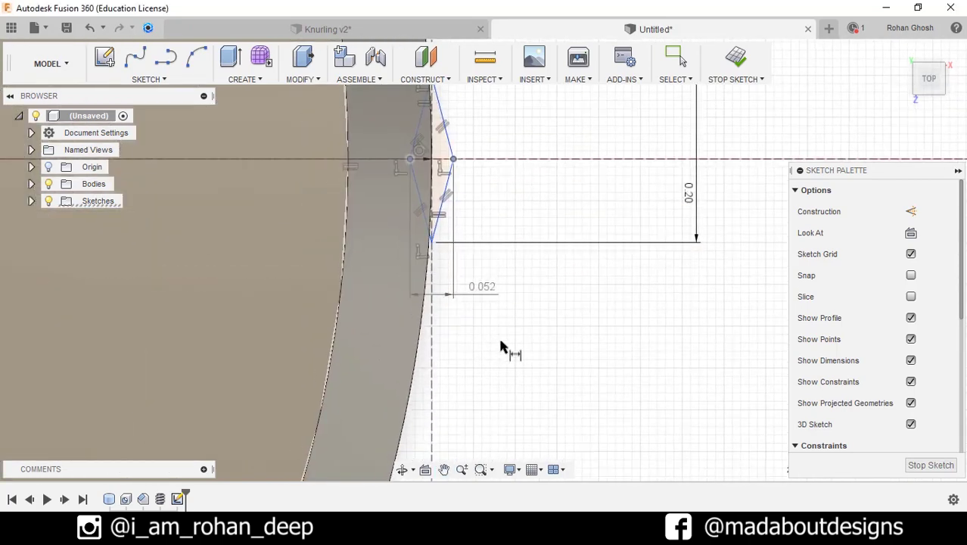
click(510, 345)
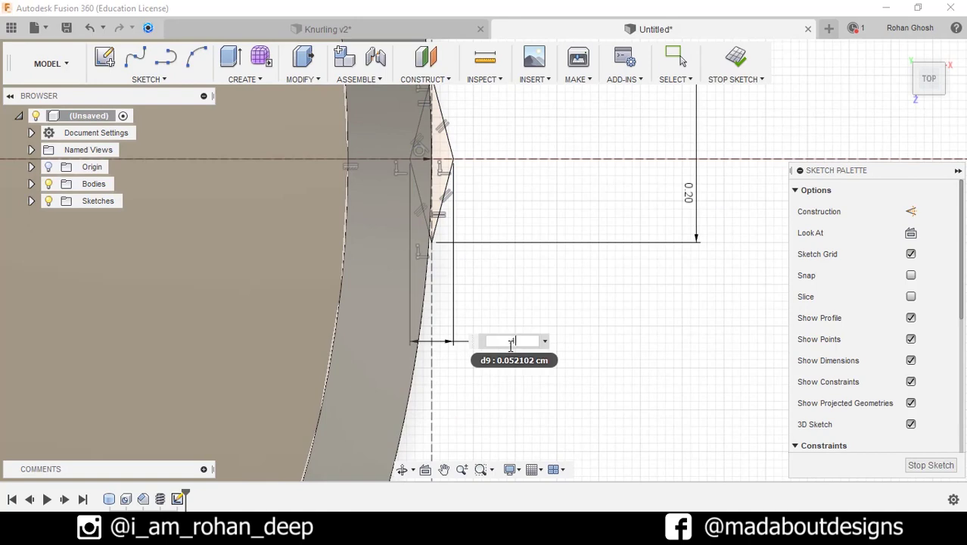
text(0.1)
key(Return)
scroll(527, 314, down, 3)
scroll(566, 283, down, 2)
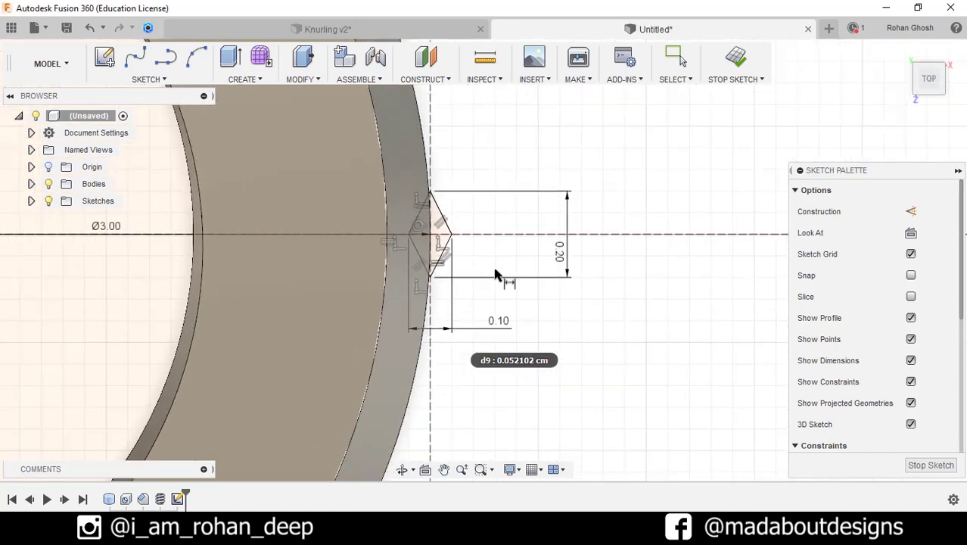
click(733, 59)
scroll(622, 309, down, 3)
Start a coil on the base plane, centred on the ring's axis with 3 cm diameter.
scroll(620, 312, up, 3)
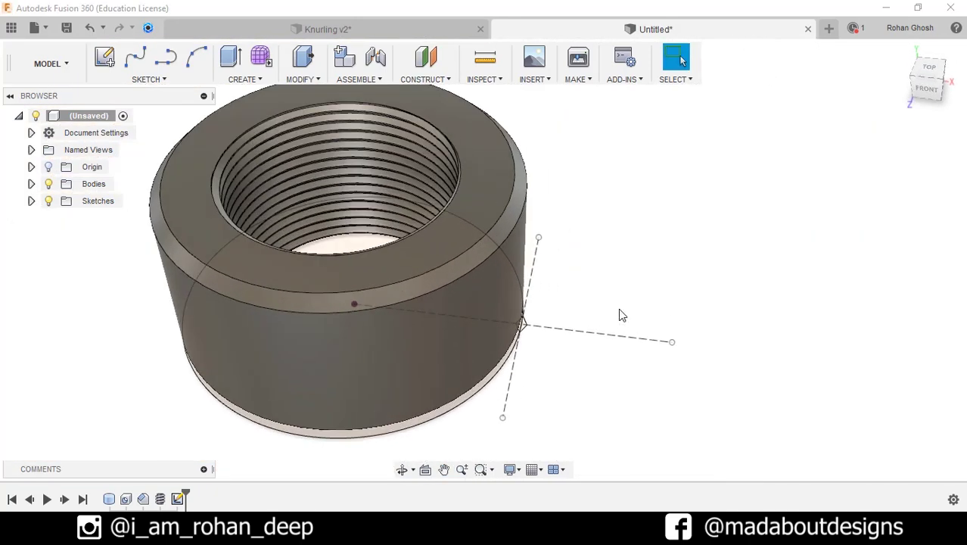
mouse_move(630, 296)
middle_down()
mouse_move(551, 324)
mouse_move(522, 317)
middle_up()
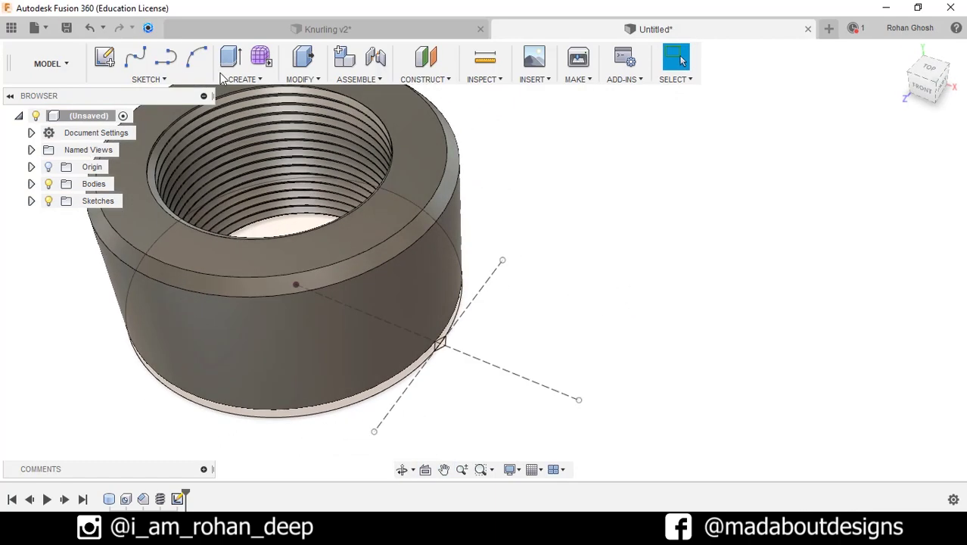
click(265, 80)
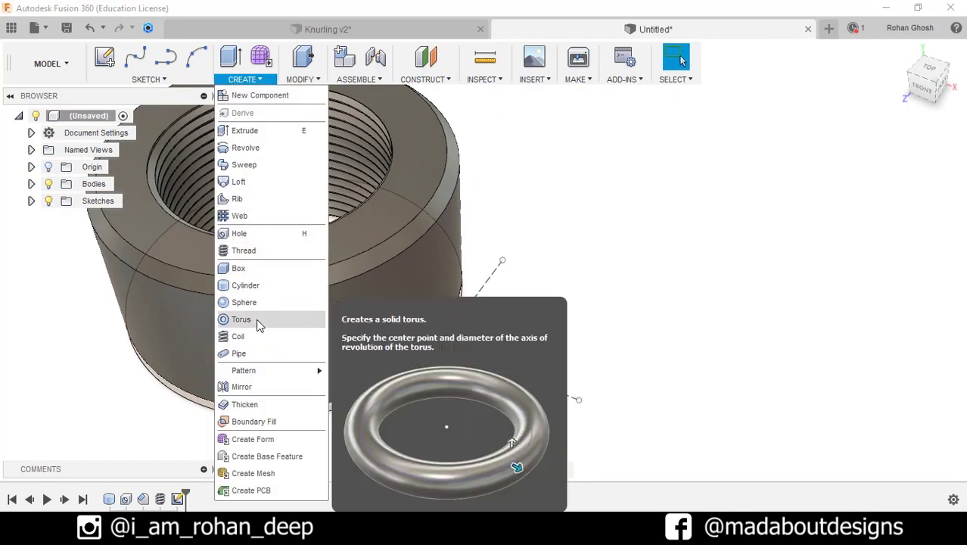
click(259, 336)
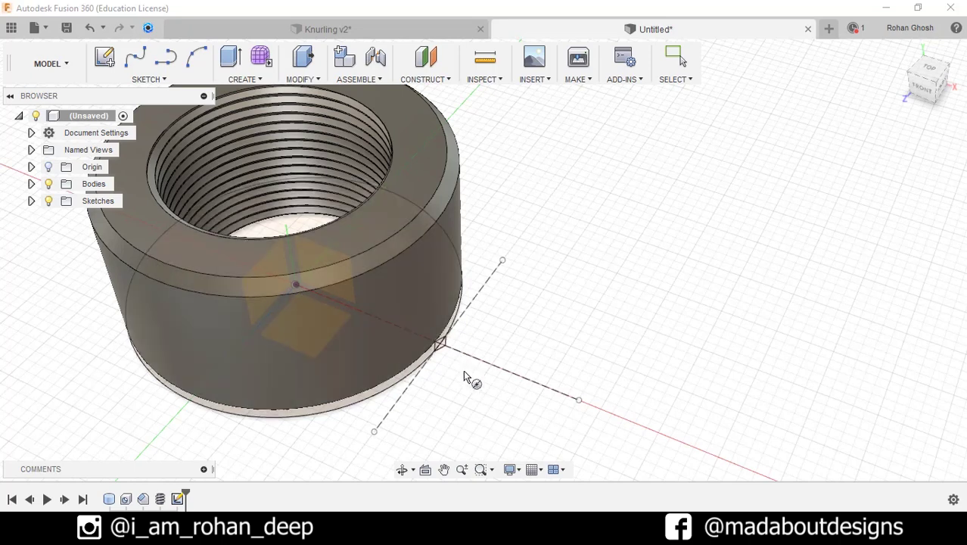
click(462, 372)
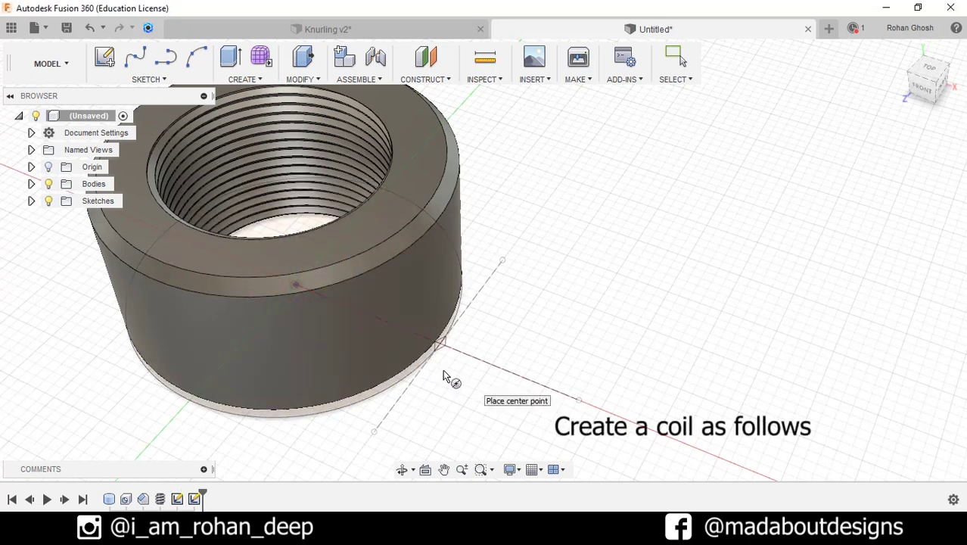
click(297, 286)
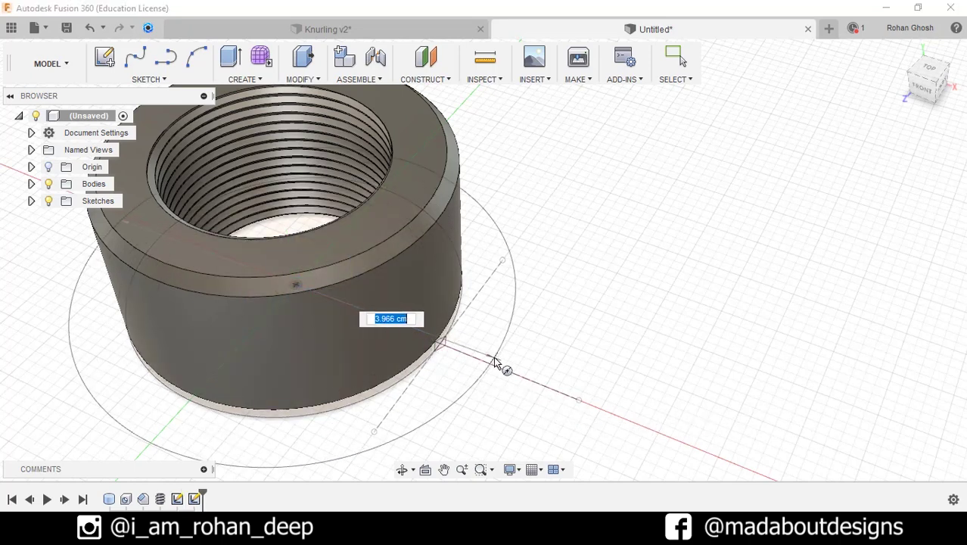
text(3)
key(Tab)
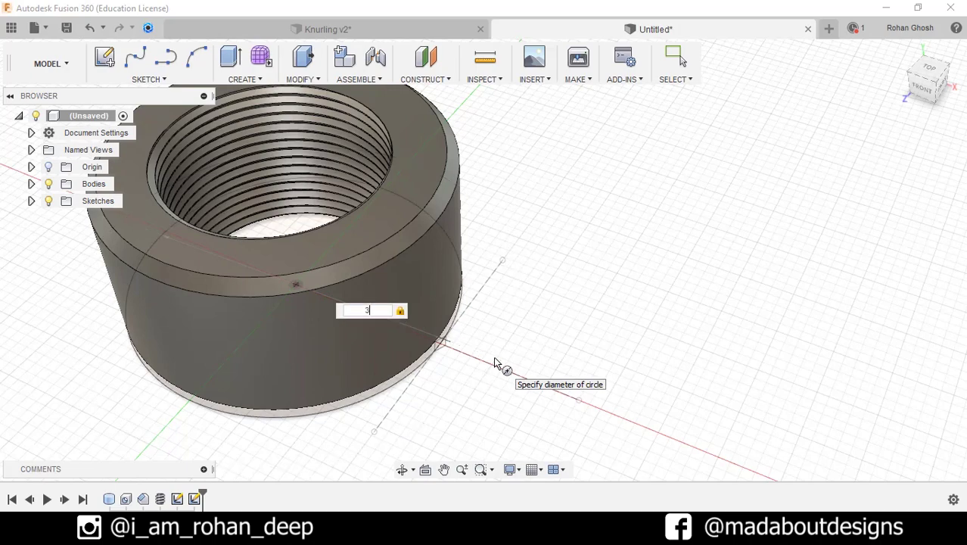
key(Return)
text(.12)
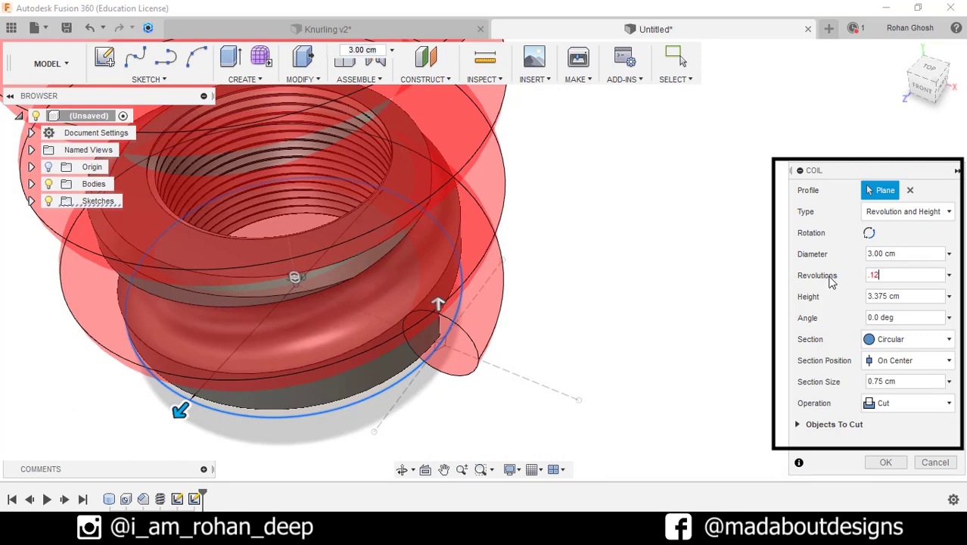
Finish the coil: 0.125 revolutions, 1.5 cm high, Triangular (Internal) section outside, size 0.2, new body.
text(5)
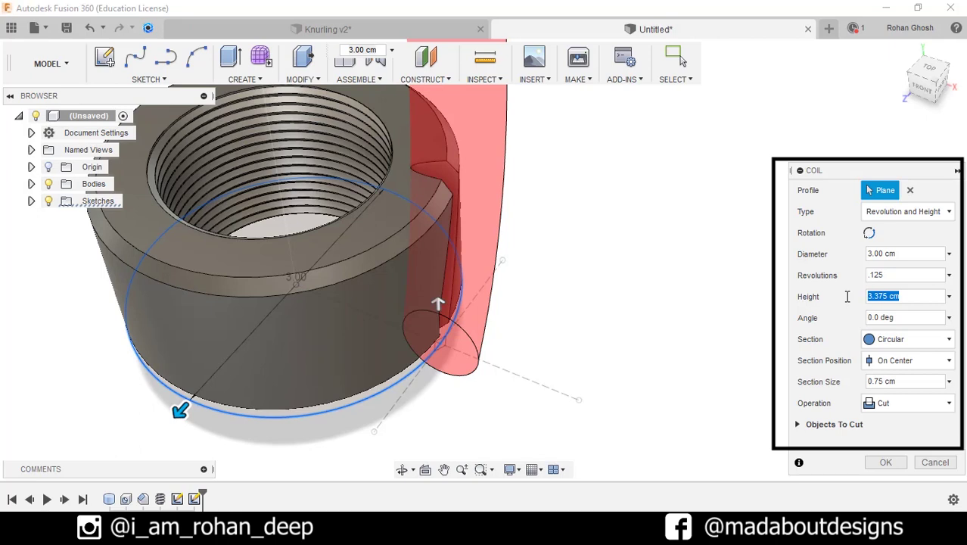
text(1.5)
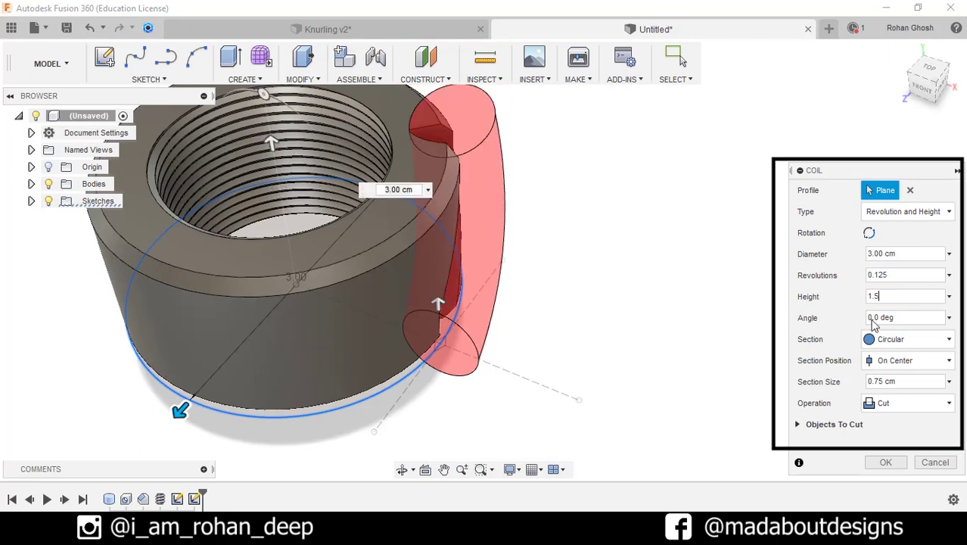
click(908, 341)
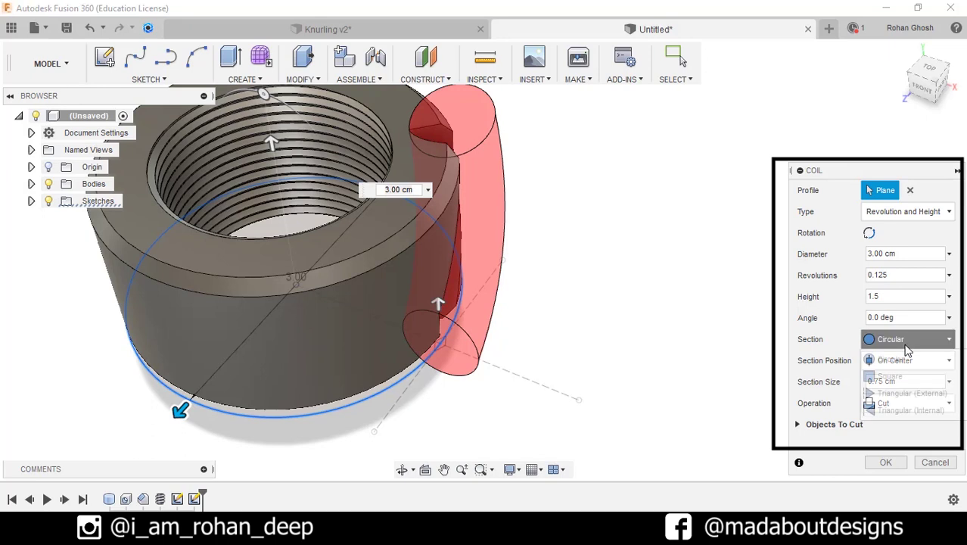
click(912, 409)
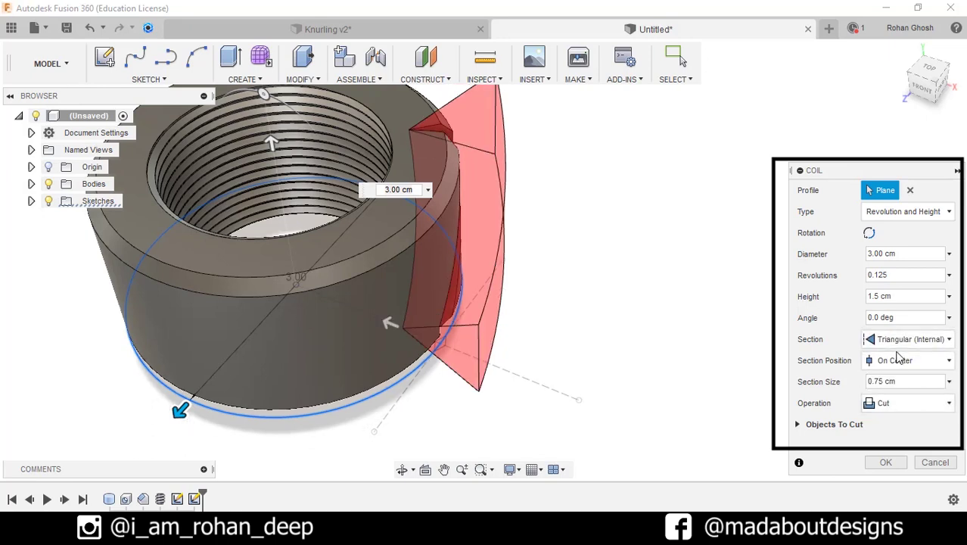
click(899, 359)
click(897, 413)
text(.2)
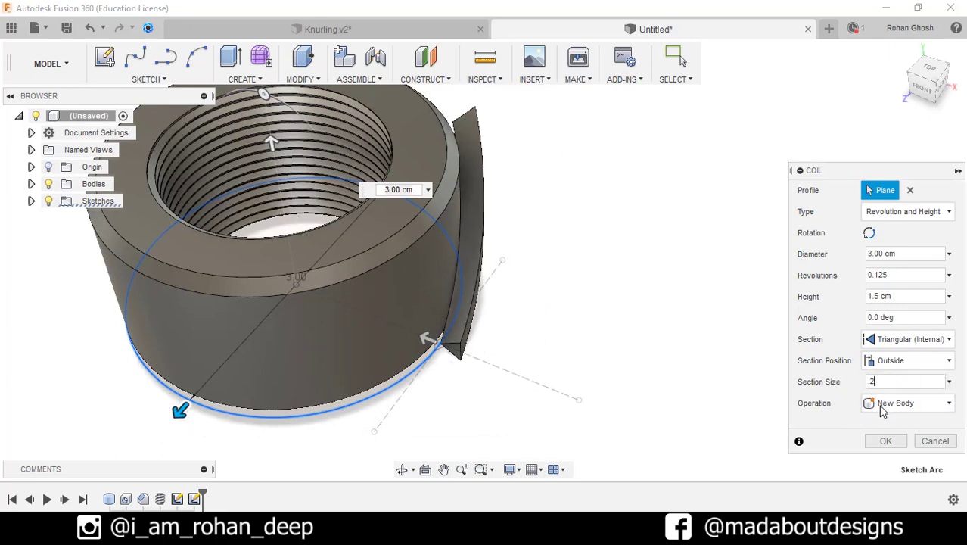
click(886, 442)
Start a sweep and select the two triangle regions as its profile.
mouse_move(691, 356)
shift+middle_down()
mouse_move(621, 328)
mouse_move(639, 324)
shift+middle_up()
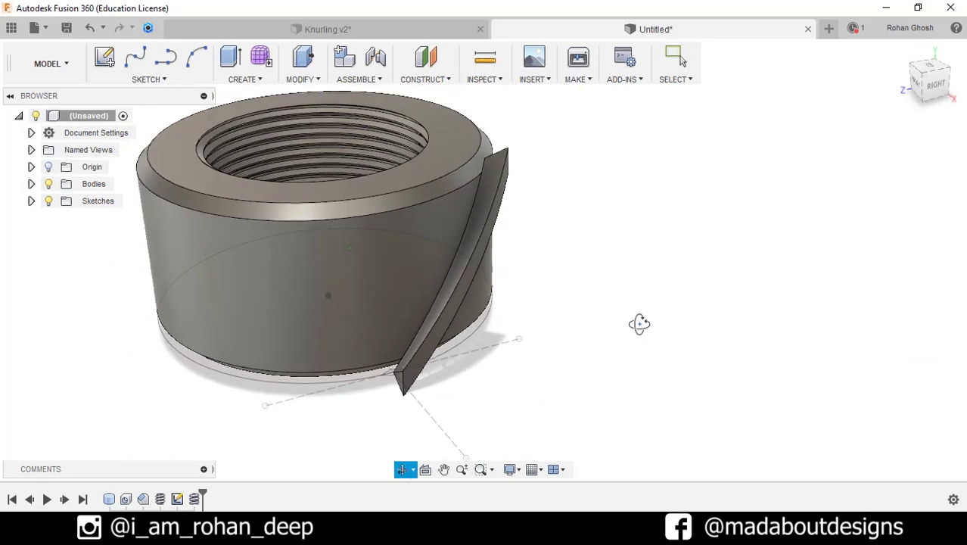
click(251, 82)
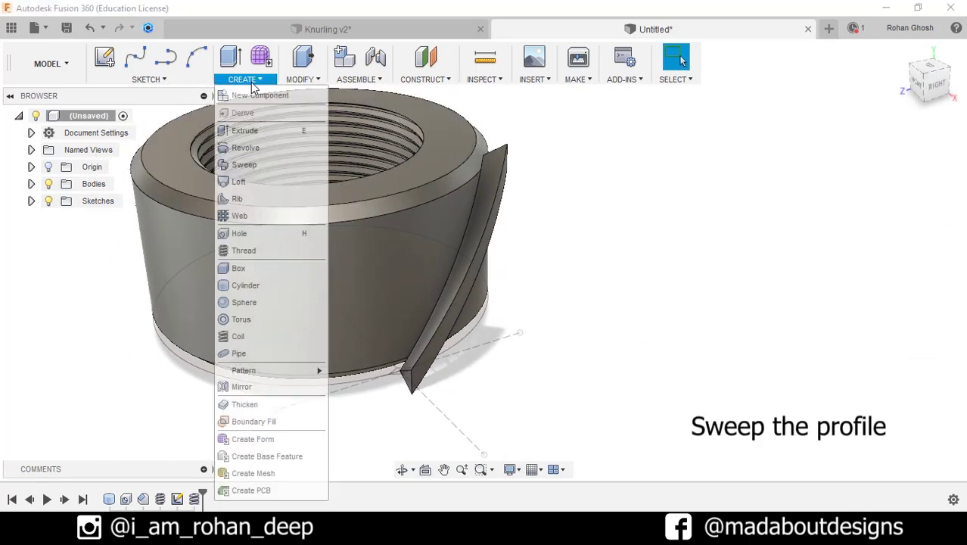
click(249, 164)
click(901, 192)
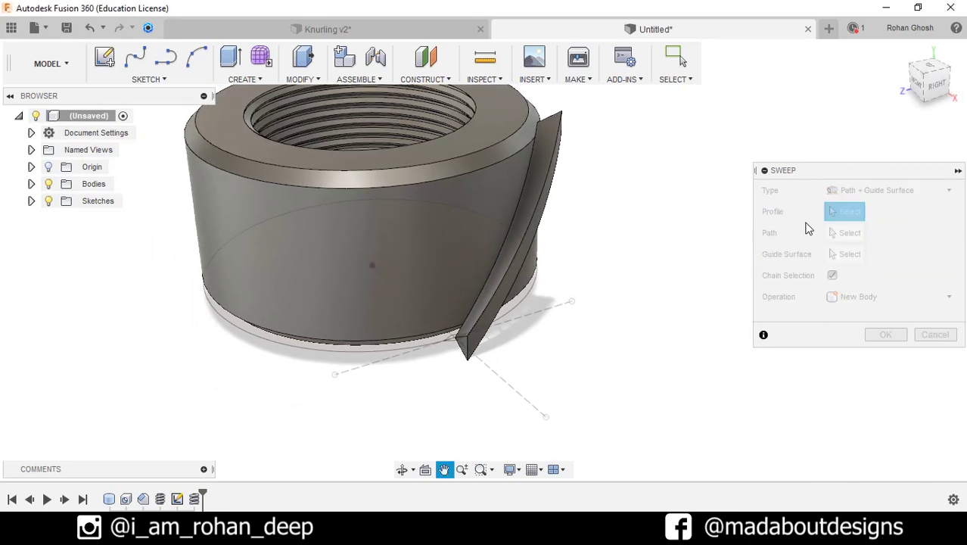
scroll(364, 379, up, 5)
shift+middle_drag(363, 378, 479, 359)
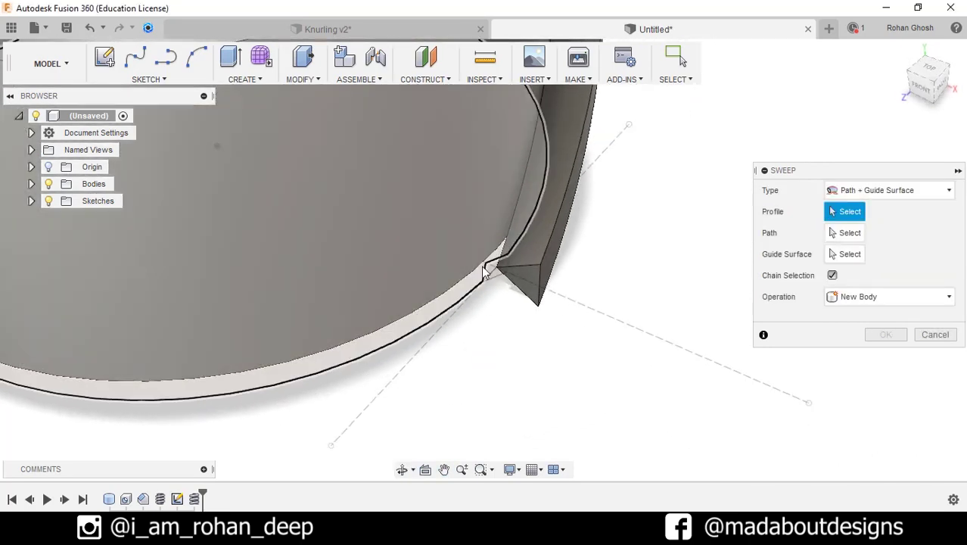
scroll(496, 272, up, 3)
click(496, 266)
scroll(494, 280, up, 2)
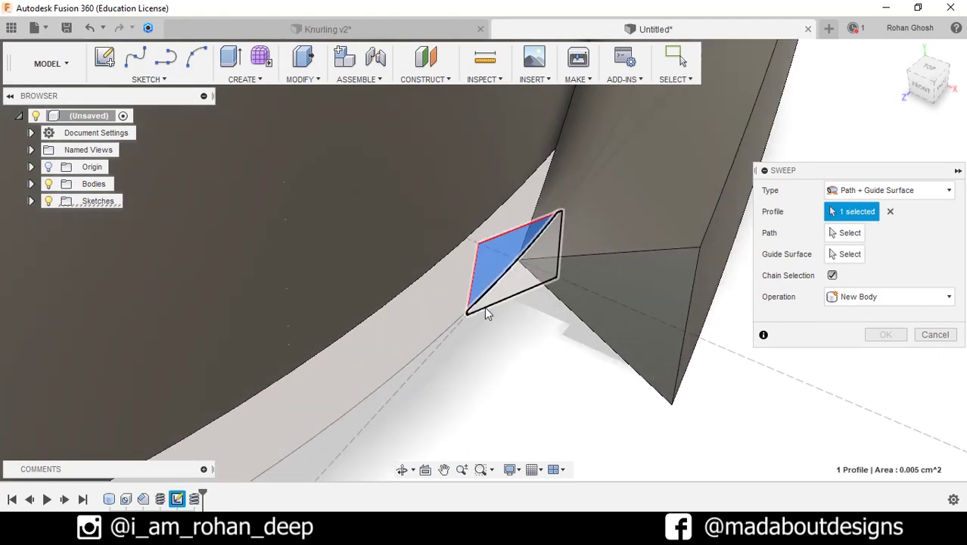
click(485, 303)
scroll(579, 268, down, 5)
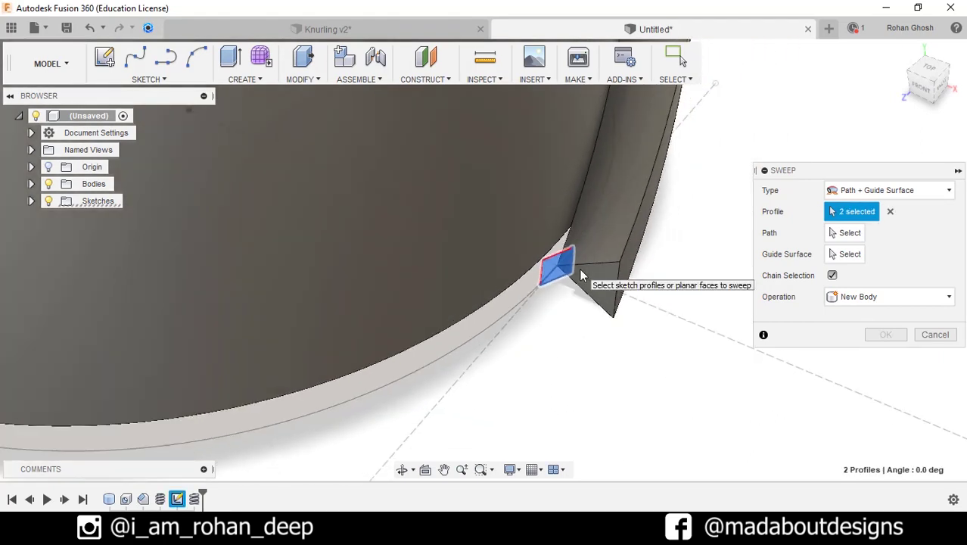
Sweep-cut along the coil's helical edge, guided by the ring's outer face.
click(850, 232)
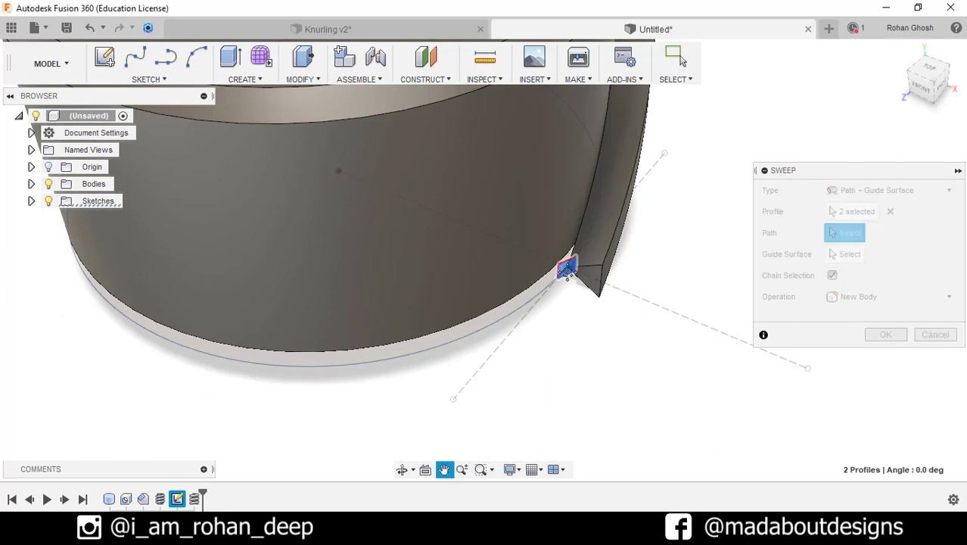
shift+middle_drag(575, 272, 495, 266)
click(490, 266)
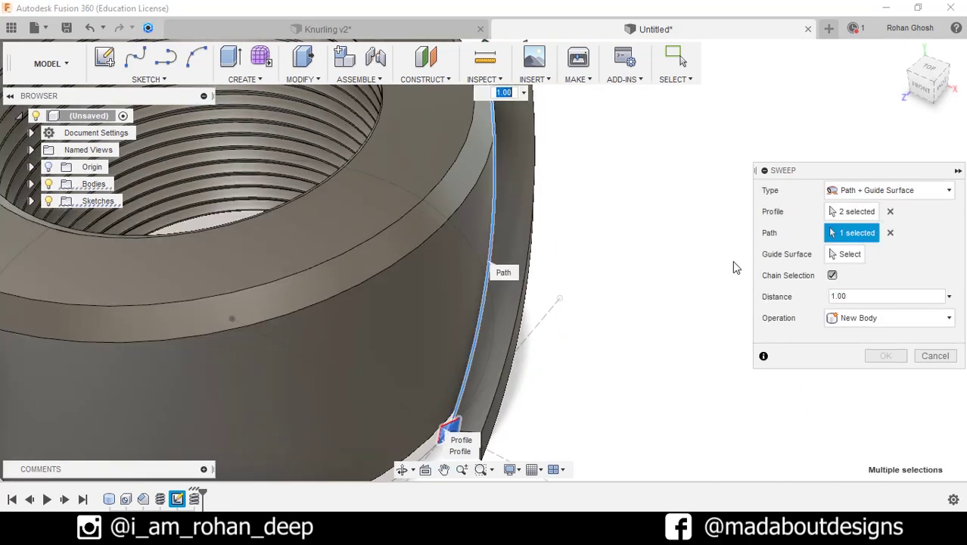
click(835, 256)
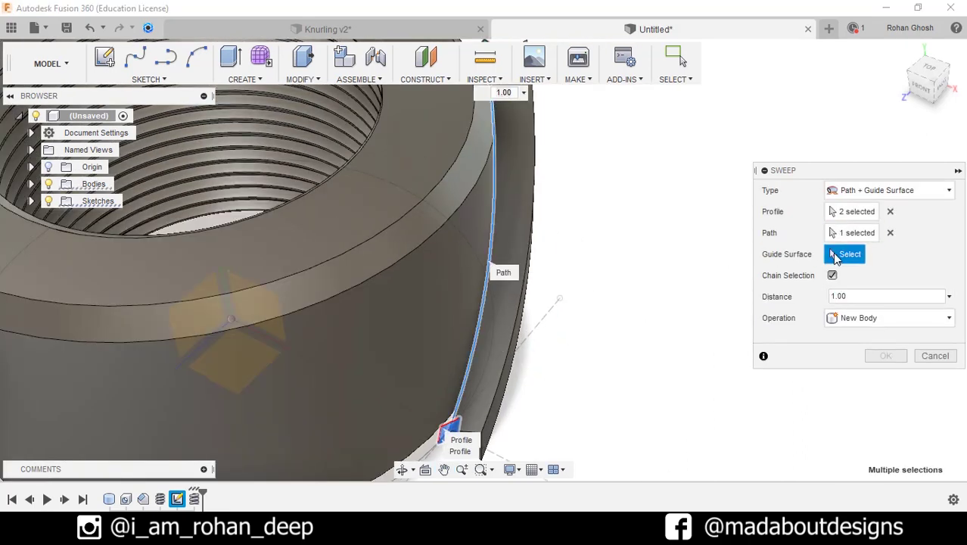
click(513, 217)
scroll(593, 235, down, 5)
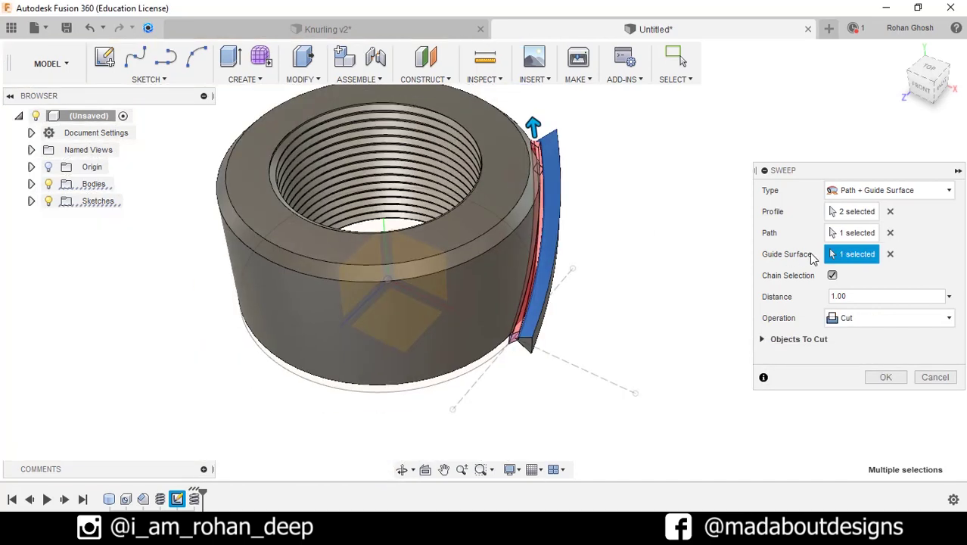
shift+middle_drag(704, 309, 638, 280)
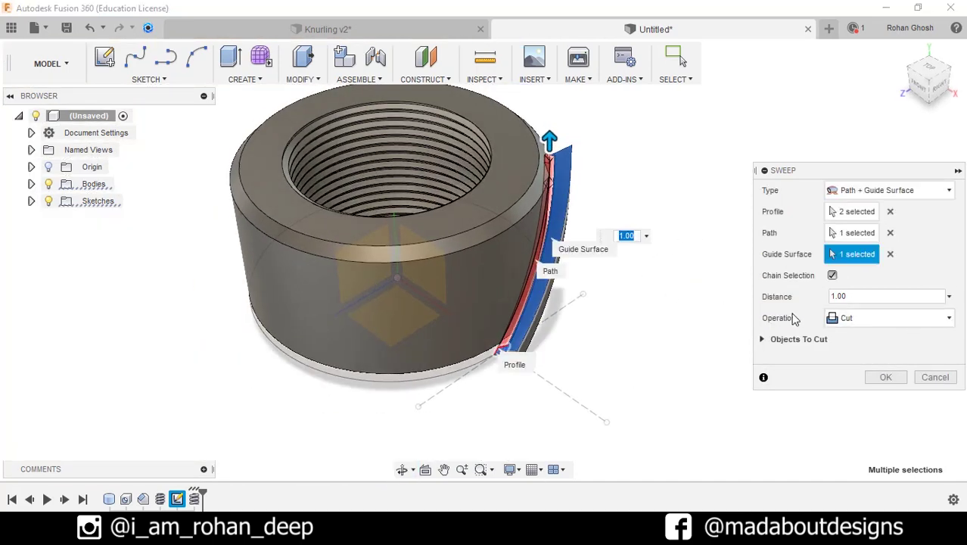
click(895, 382)
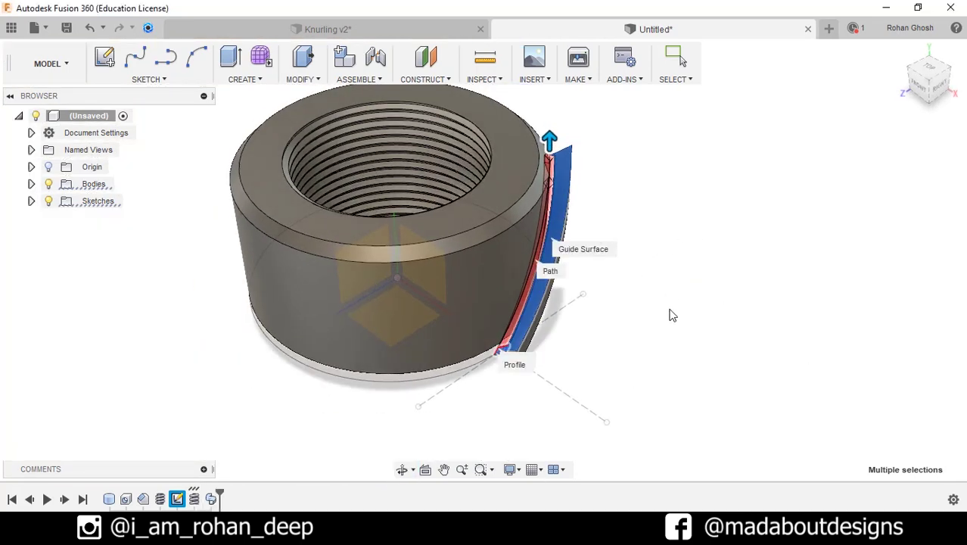
scroll(670, 312, up, 3)
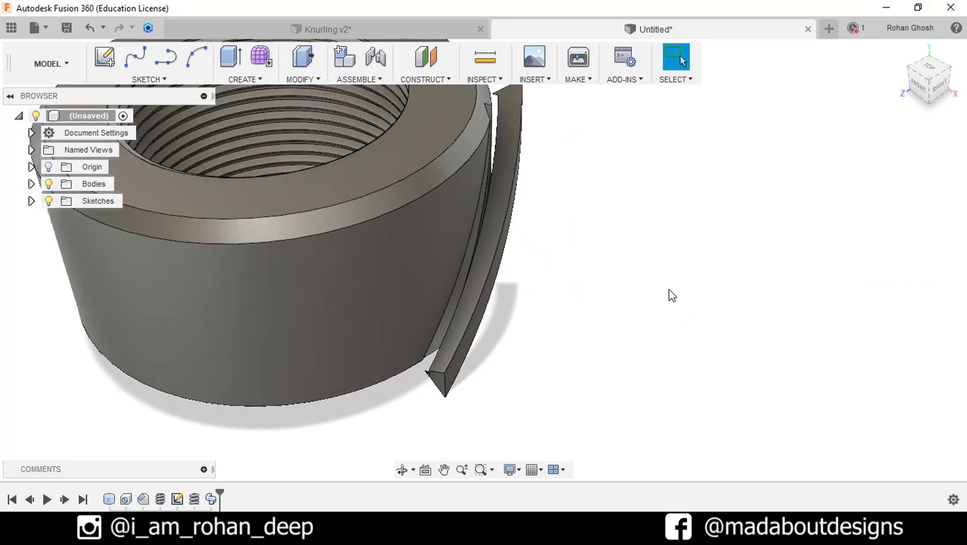
Hide the leftover Body2 in the Browser's Bodies list.
click(31, 184)
click(61, 218)
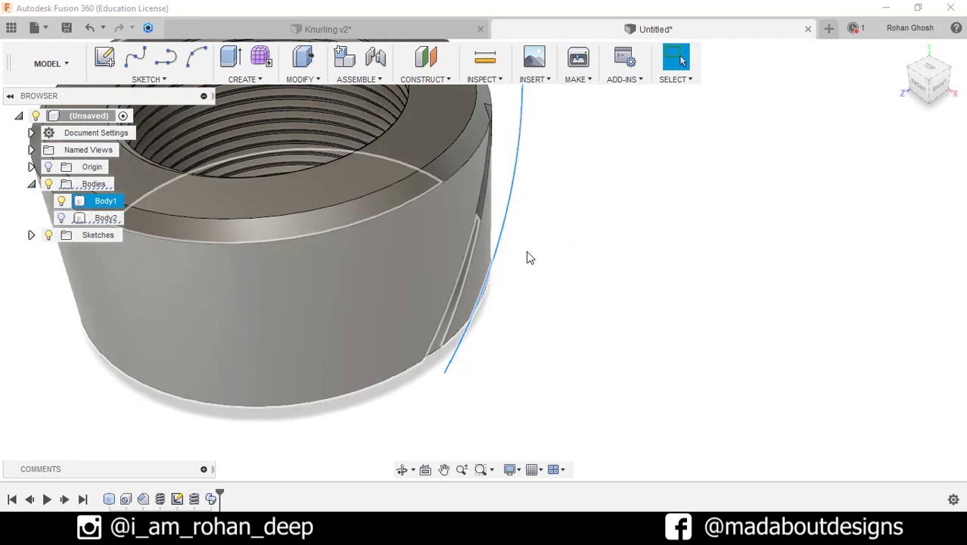
mouse_move(587, 258)
shift+middle_down()
mouse_move(518, 244)
mouse_move(544, 255)
shift+middle_up()
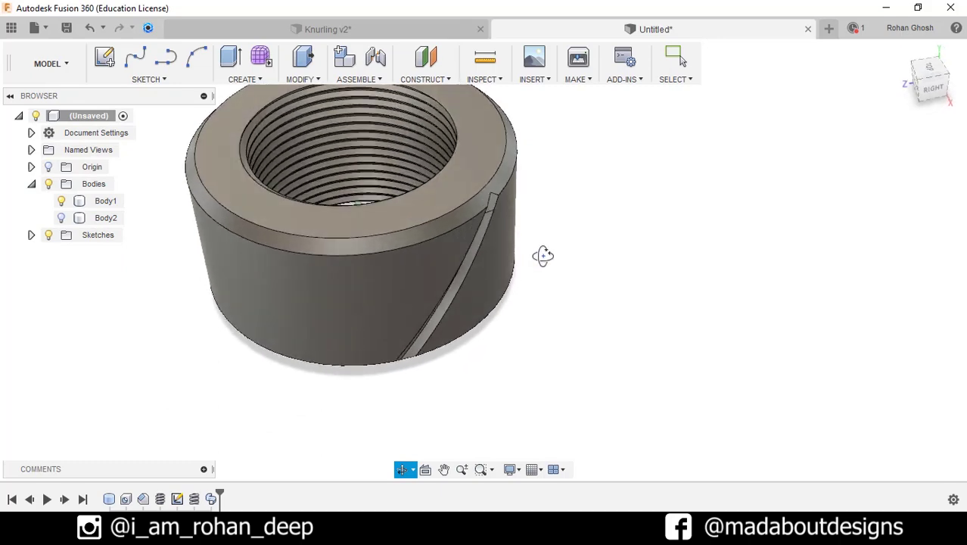
click(105, 201)
Mirror the Sweep1 feature across the chosen plane with Optimized compute.
click(257, 79)
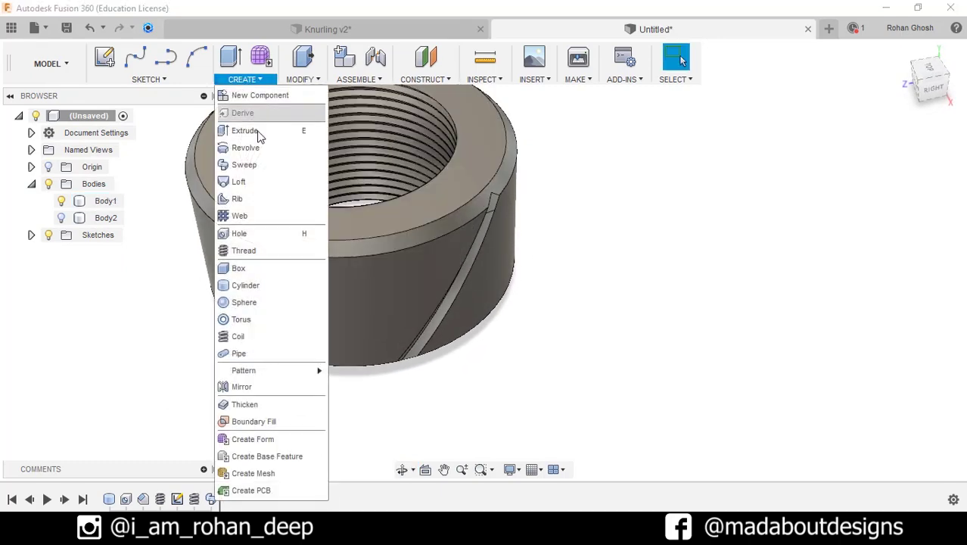
click(250, 386)
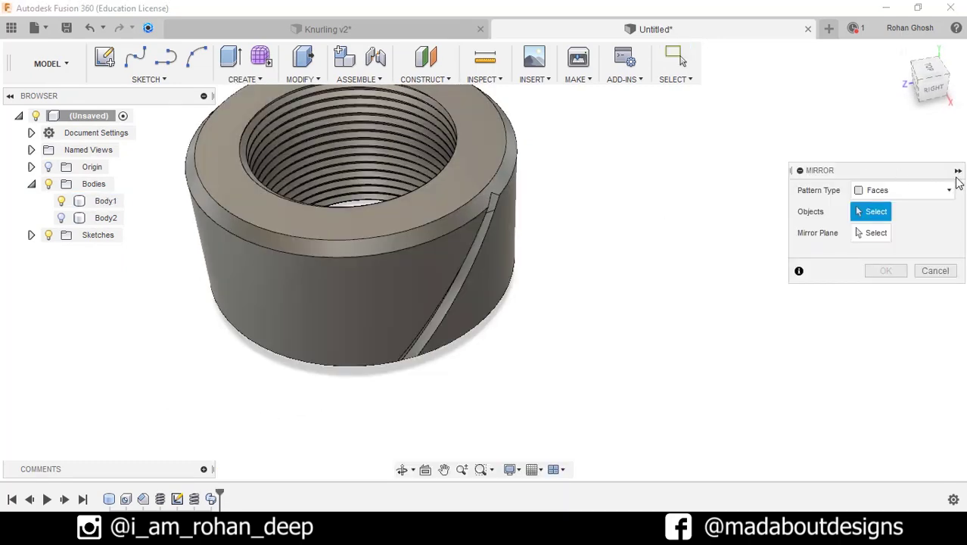
click(920, 193)
click(901, 243)
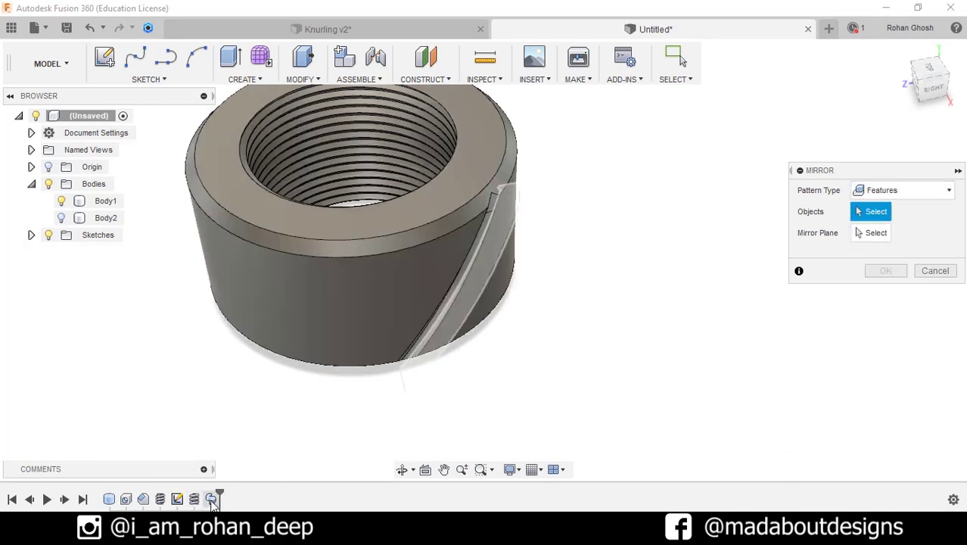
click(211, 498)
click(878, 234)
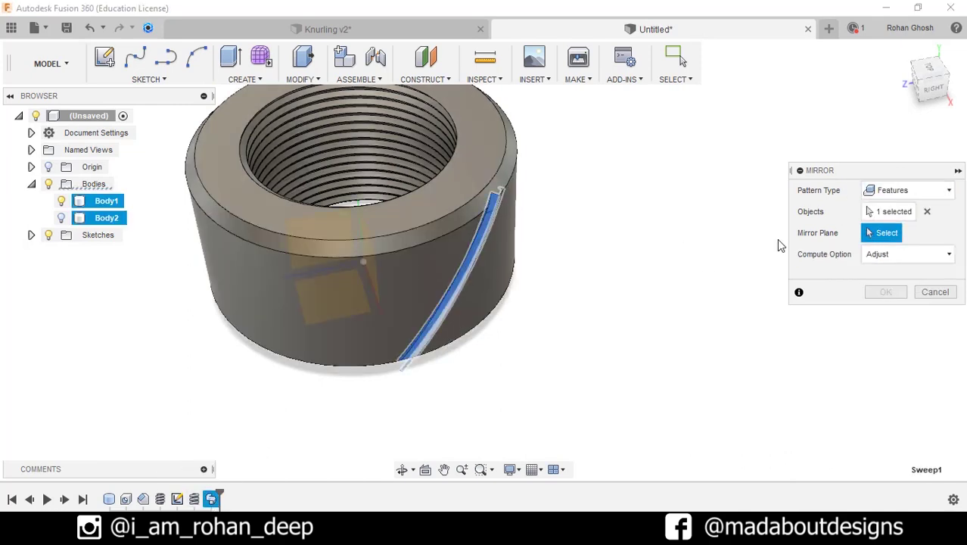
shift+middle_drag(660, 264, 697, 269)
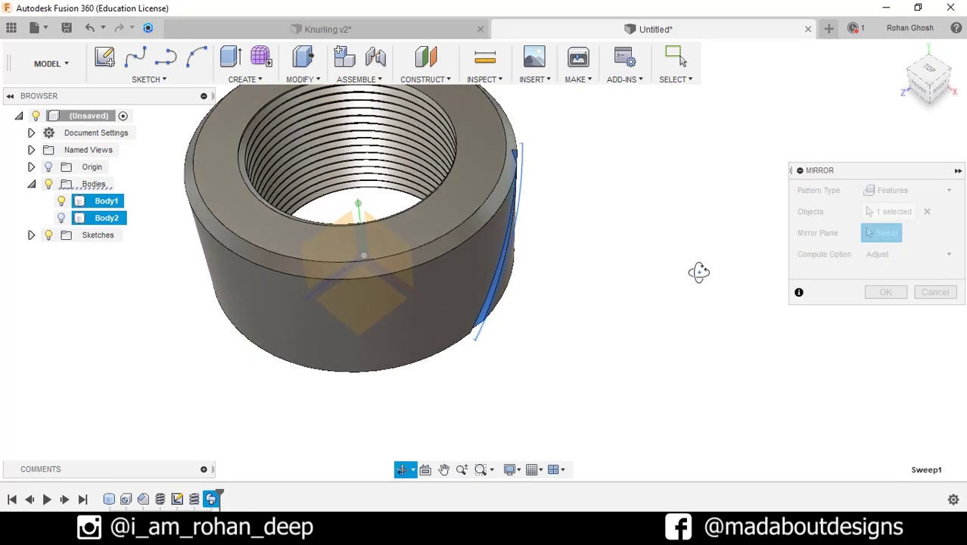
click(344, 222)
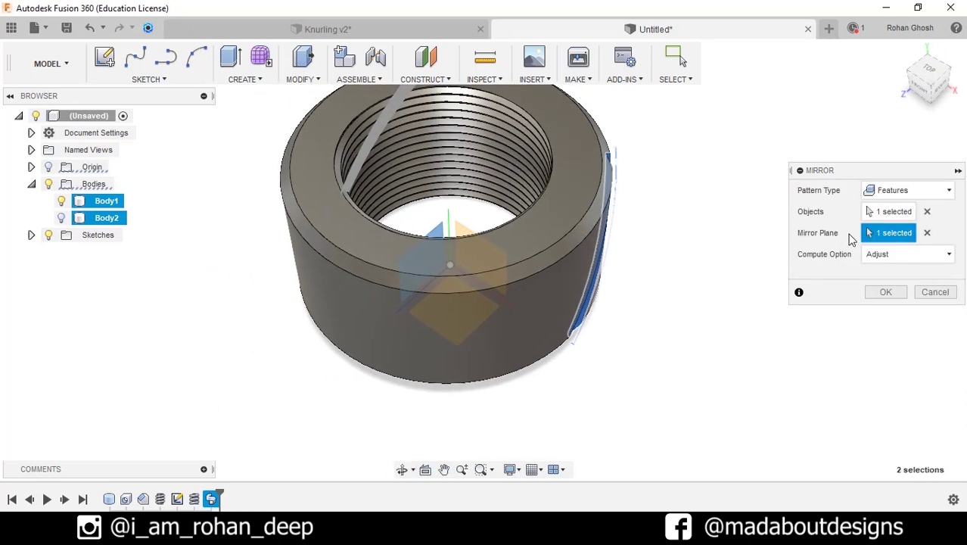
click(890, 255)
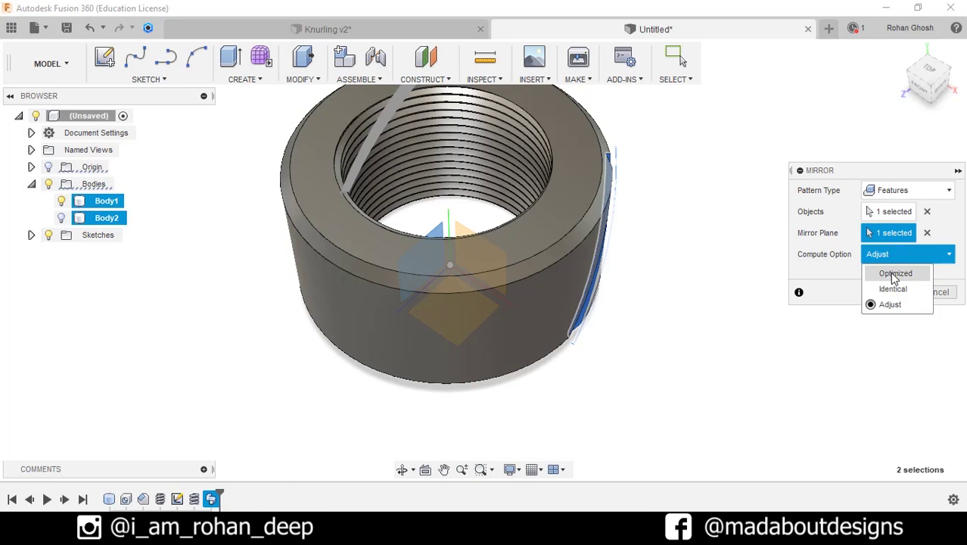
click(891, 271)
click(884, 292)
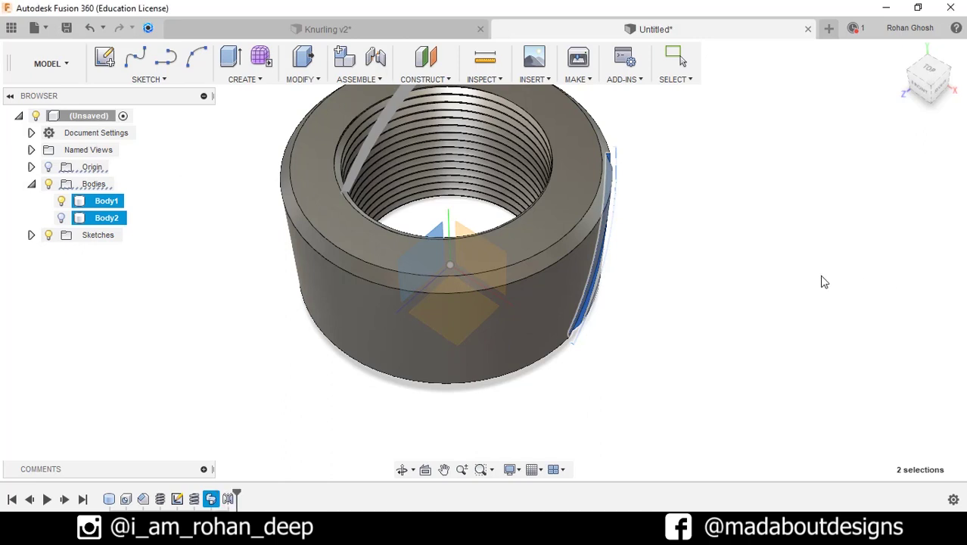
Clear the selection and orbit to inspect the two crossing grooves.
click(571, 333)
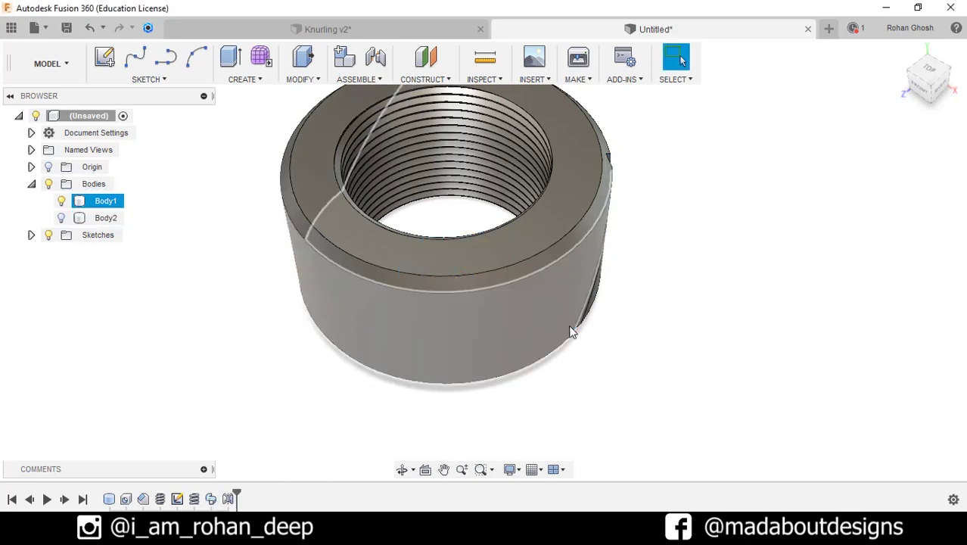
mouse_move(568, 324)
shift+middle_down()
mouse_move(792, 295)
mouse_move(644, 314)
mouse_move(501, 306)
mouse_move(686, 304)
mouse_move(644, 307)
shift+middle_up()
click(685, 305)
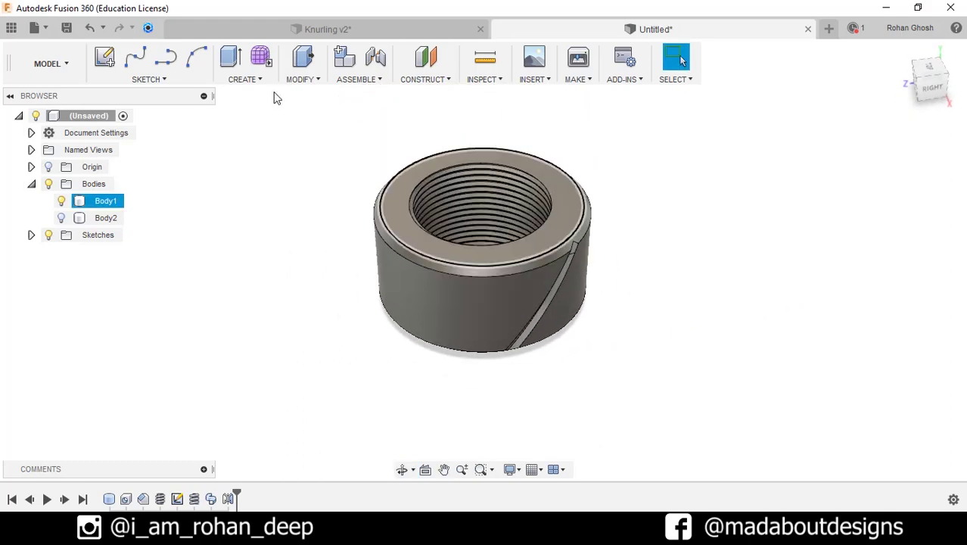
Circular-pattern Sweep1 and Mirror1 52 times around the ring's central axis, Optimized compute.
click(244, 79)
mouse_move(244, 370)
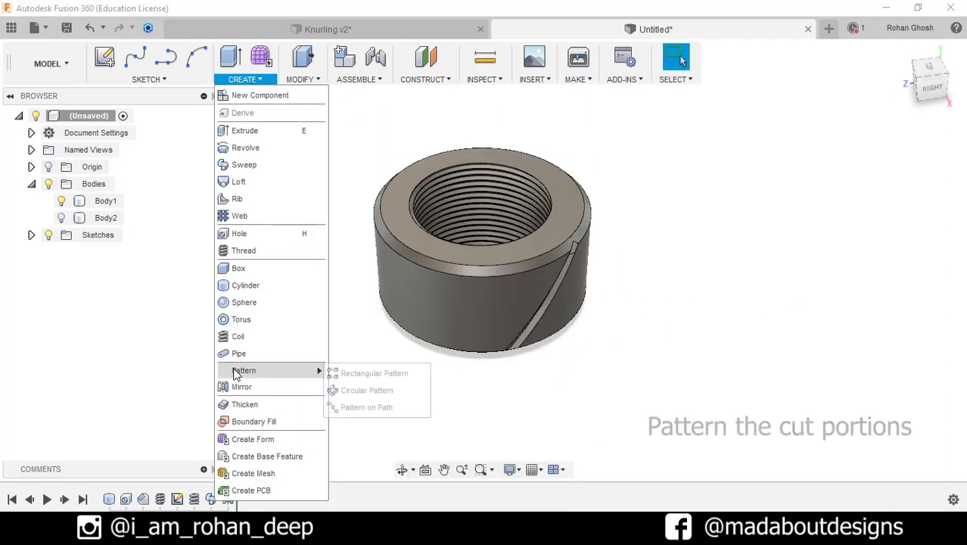
click(374, 391)
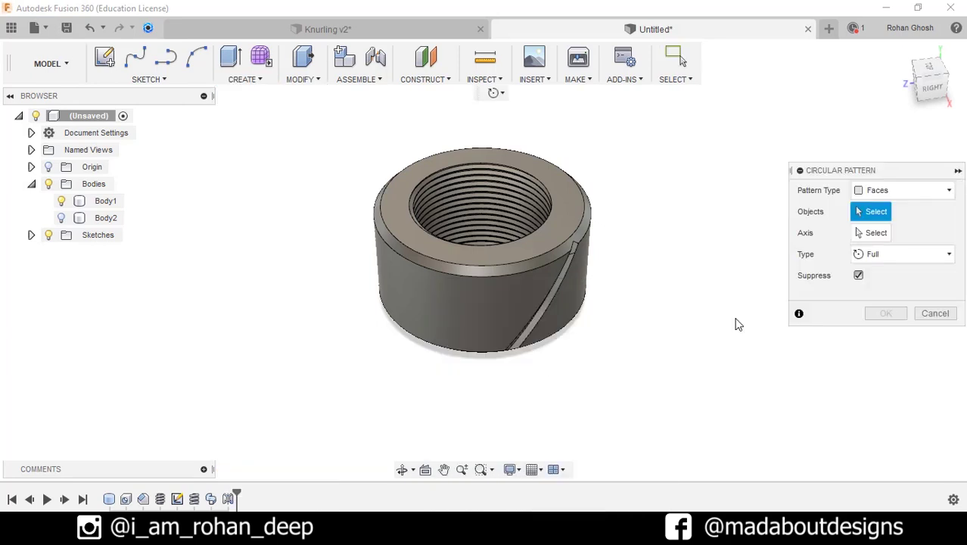
click(901, 190)
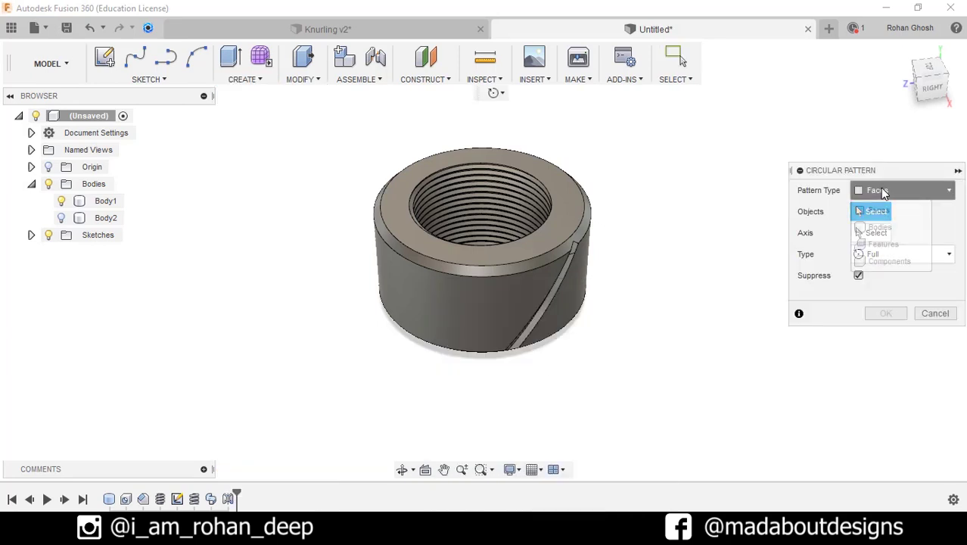
click(886, 245)
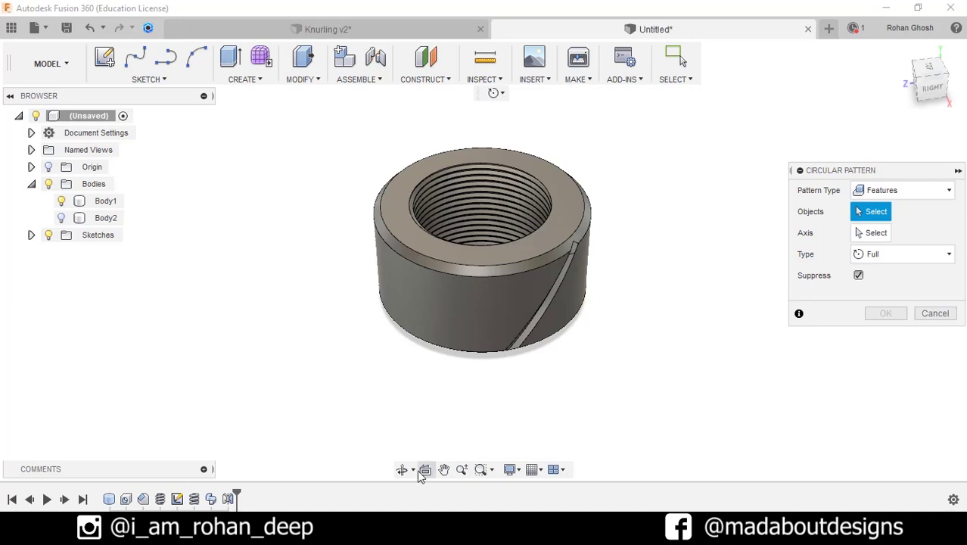
click(229, 499)
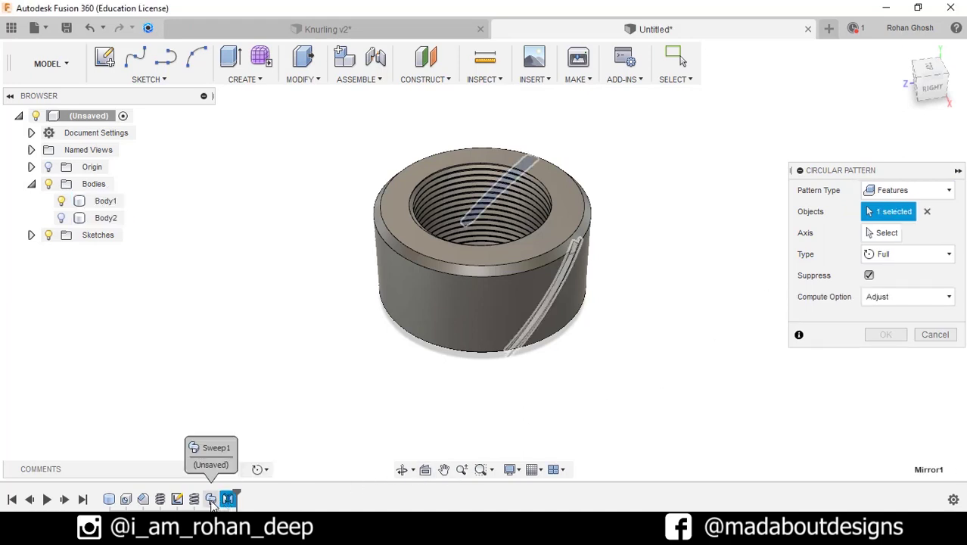
click(891, 233)
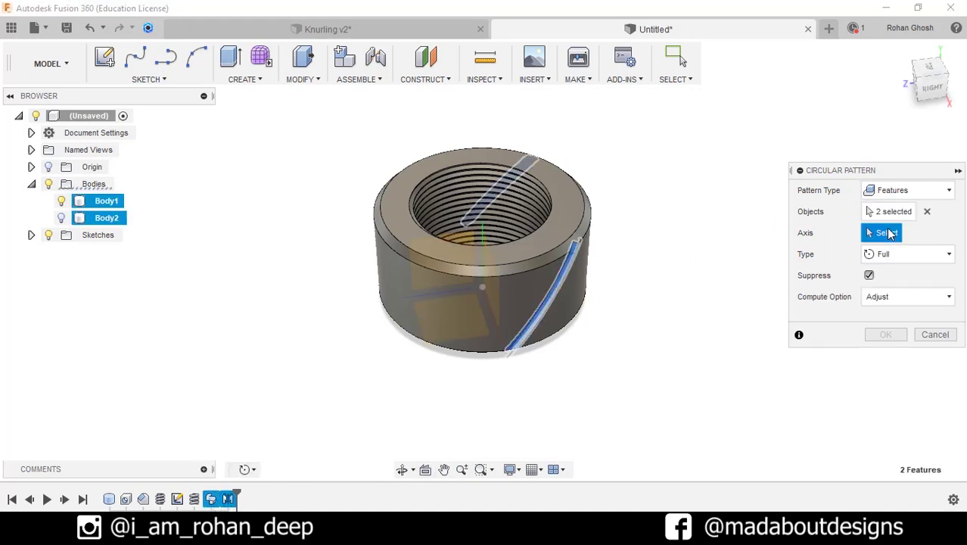
shift+middle_drag(640, 212, 622, 242)
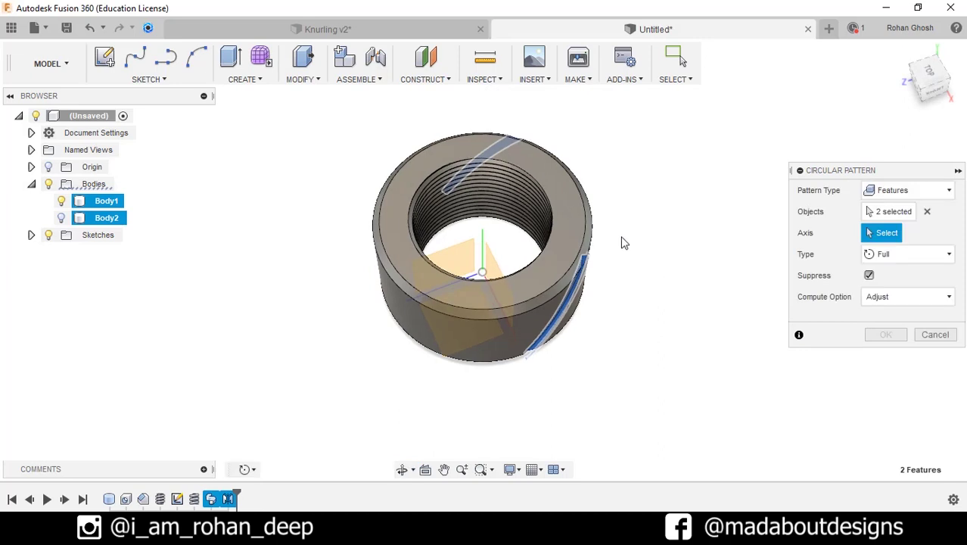
click(483, 241)
text(52)
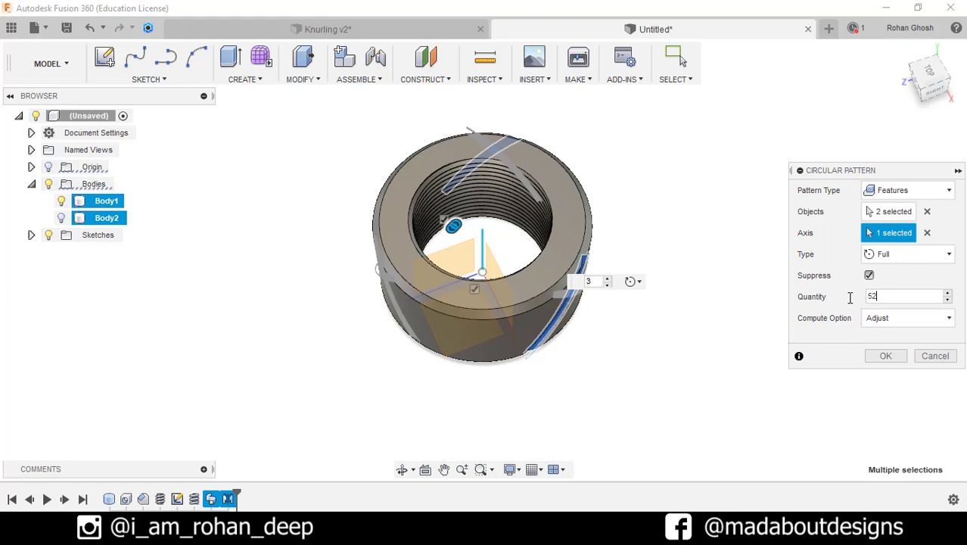
key(Return)
click(874, 318)
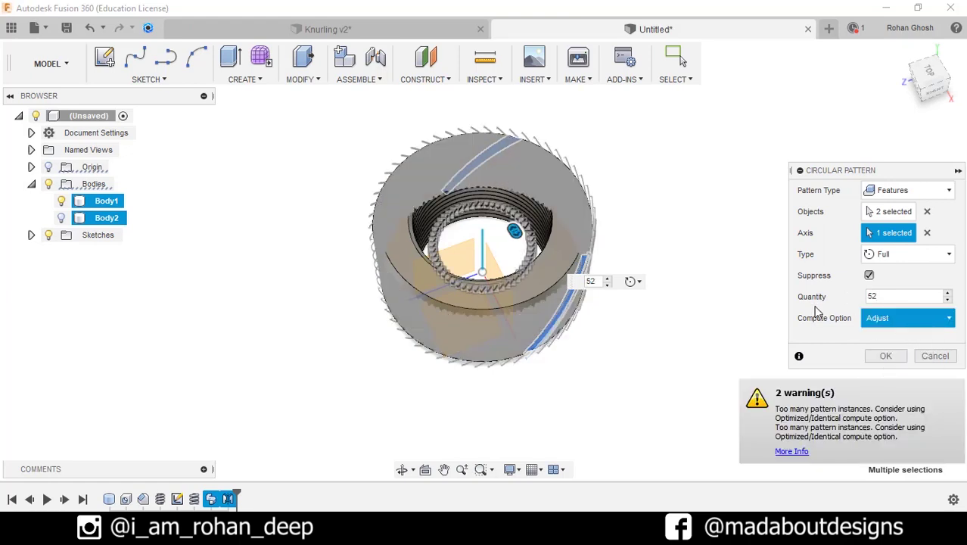
key(Up)
key(Up)
click(890, 362)
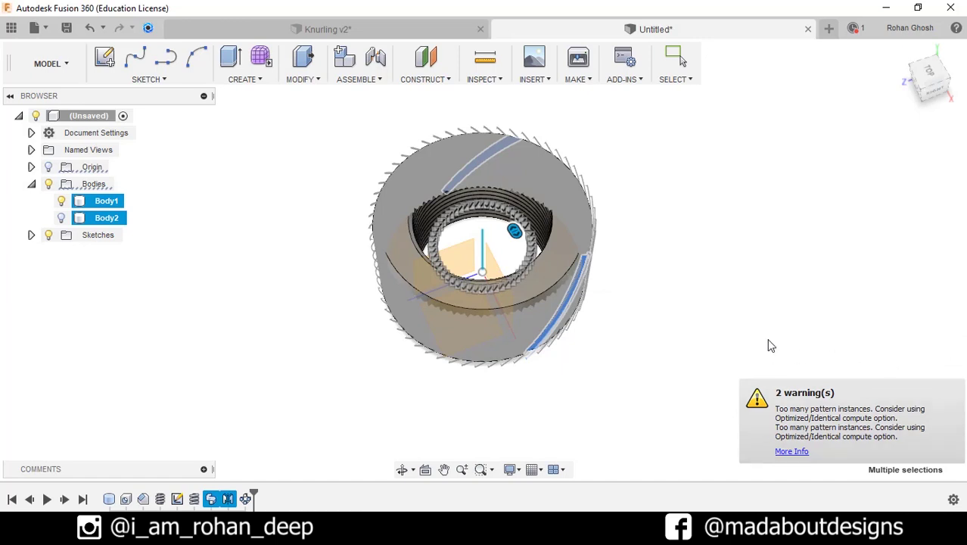
Orbit around the diamond-knurled ring, then view it from the top.
mouse_move(609, 352)
shift+middle_down()
mouse_move(602, 334)
mouse_move(620, 314)
mouse_move(676, 302)
mouse_move(743, 296)
mouse_move(861, 307)
shift+middle_up()
shift+middle_drag(526, 389, 535, 392)
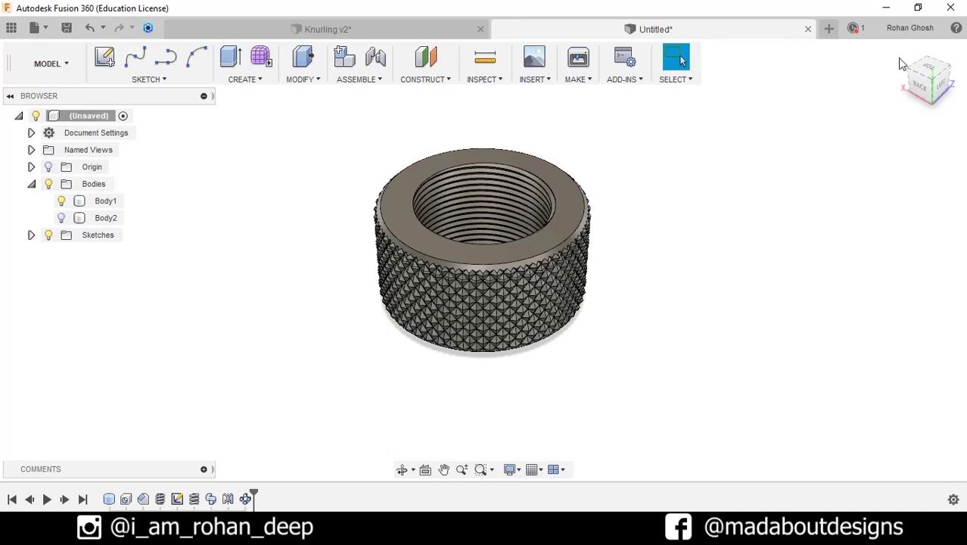
click(925, 69)
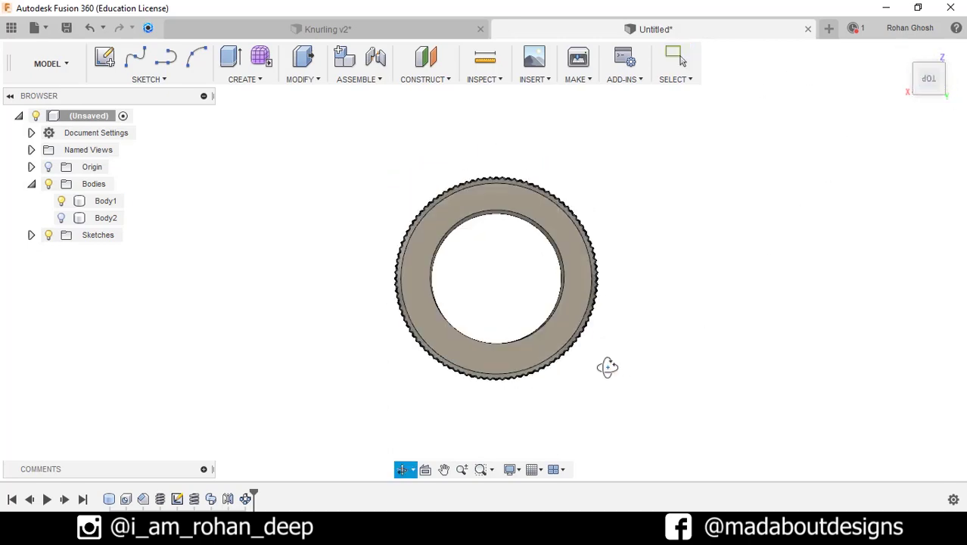